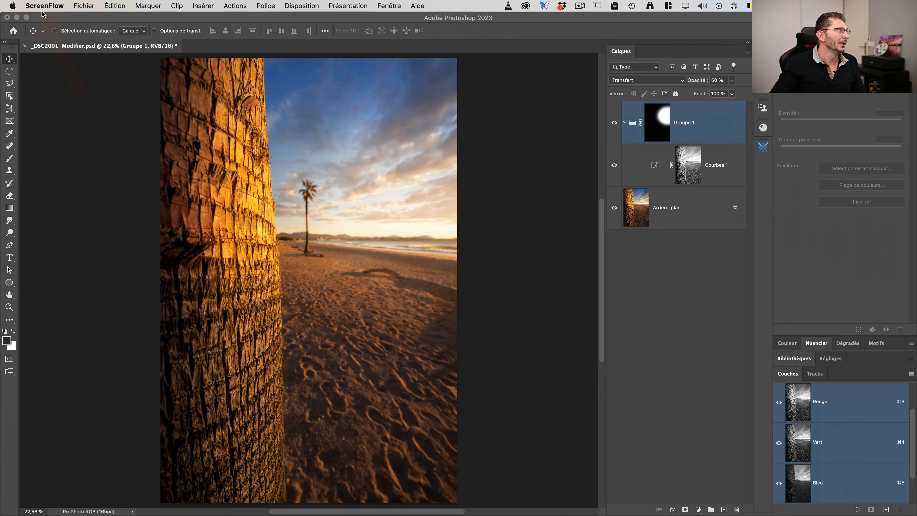
{"action": "left_click", "coordinate": [76, 86]}
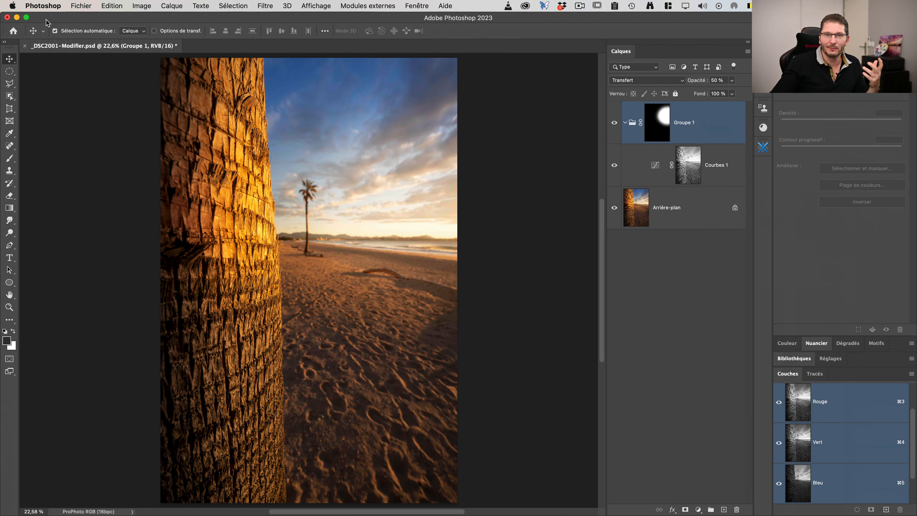
{"action": "key", "text": "super+Tab"}
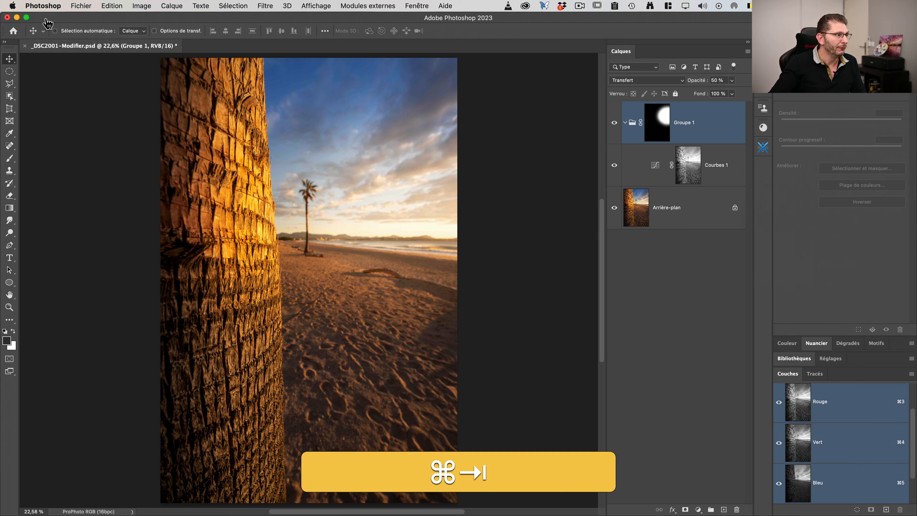
{"action": "key", "text": "shift+super+Tab"}
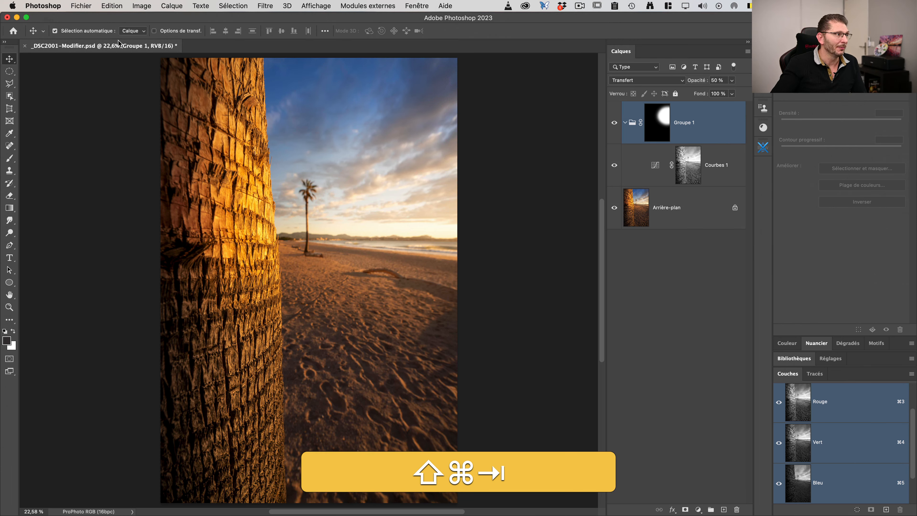
Deselect the layers, undo the last layer visibility change and redo it.
{"action": "left_click", "coordinate": [110, 112]}
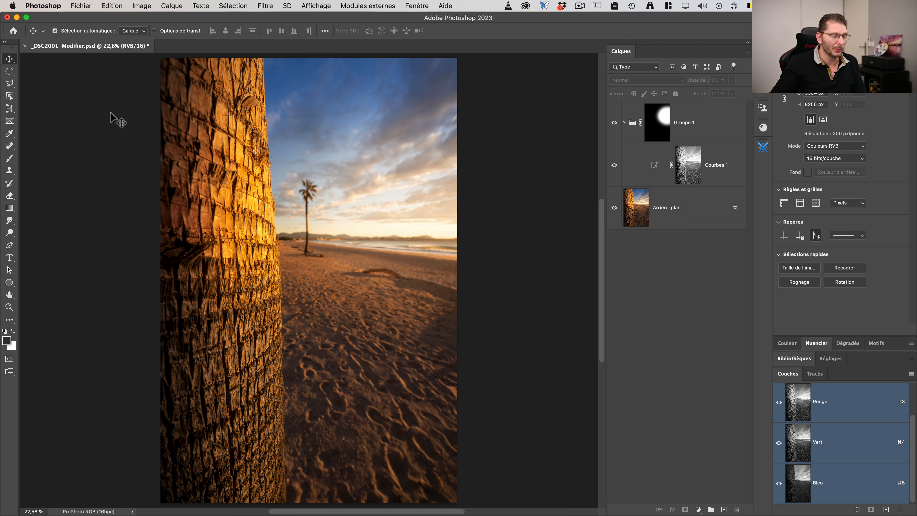
{"action": "key", "text": "super+z"}
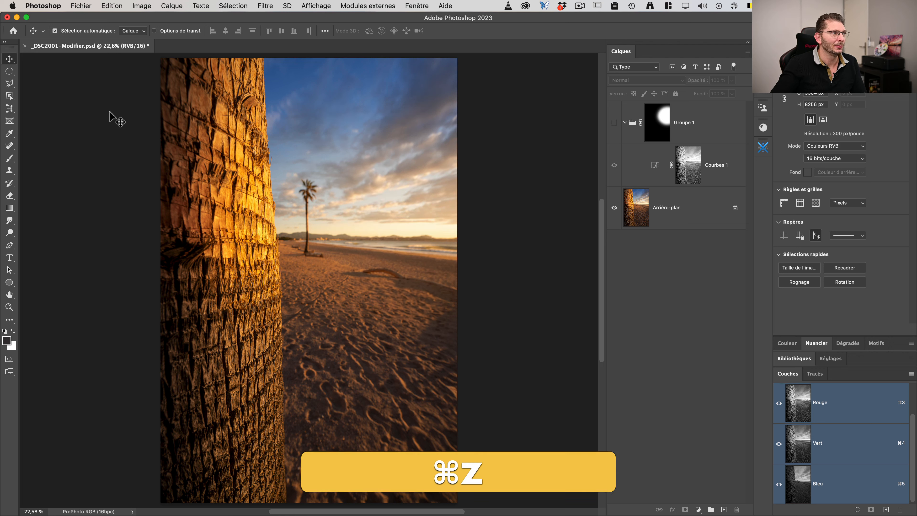
{"action": "key", "text": "shift+super+z"}
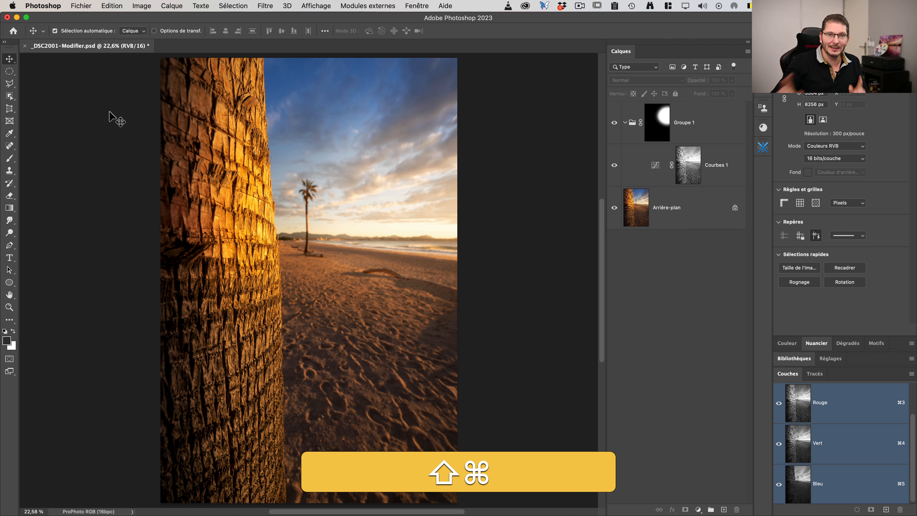
Duplicate the Arrière-plan layer and switch the copy's opacity between 50% and 100%, ending at 100%.
{"action": "key", "text": "super+j"}
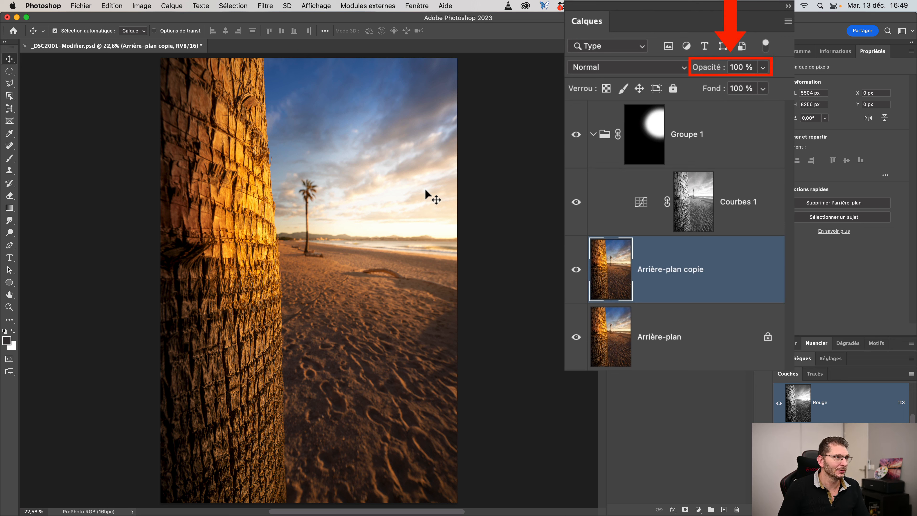
{"action": "key", "text": "5"}
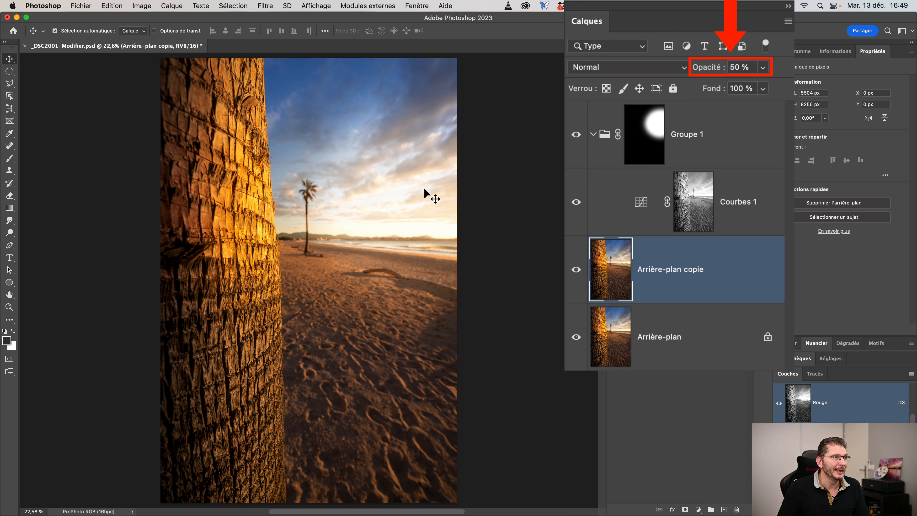
{"action": "key", "text": "0"}
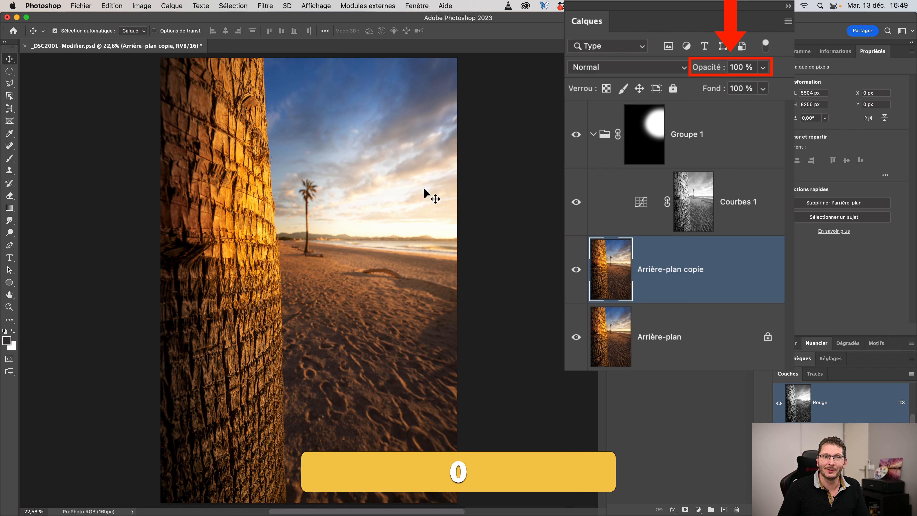
{"action": "key", "text": "5"}
{"action": "key", "text": "0"}
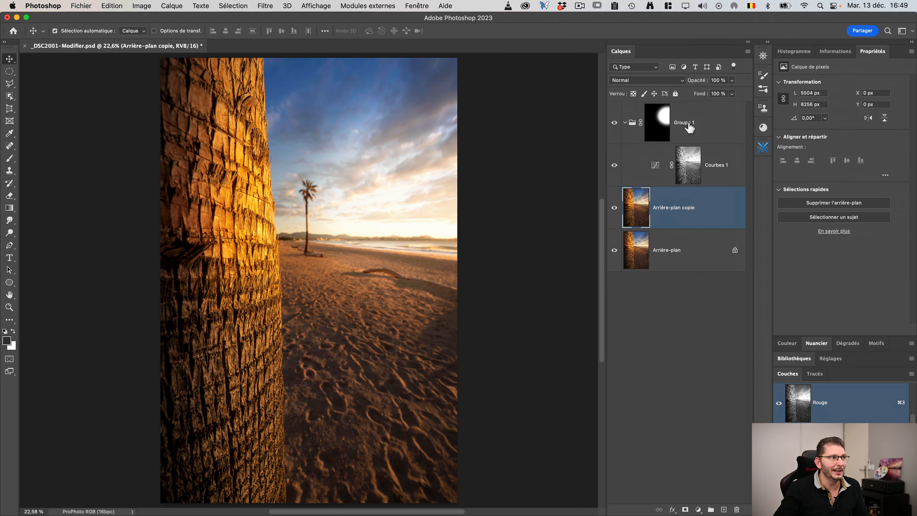
Set the opacity of Groupe 1 to 50%.
{"action": "left_click", "coordinate": [689, 125]}
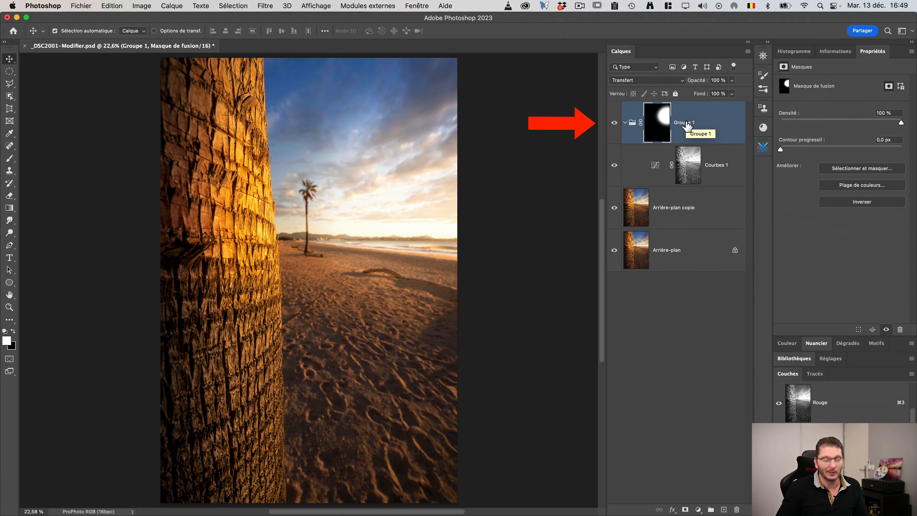
{"action": "key", "text": "5"}
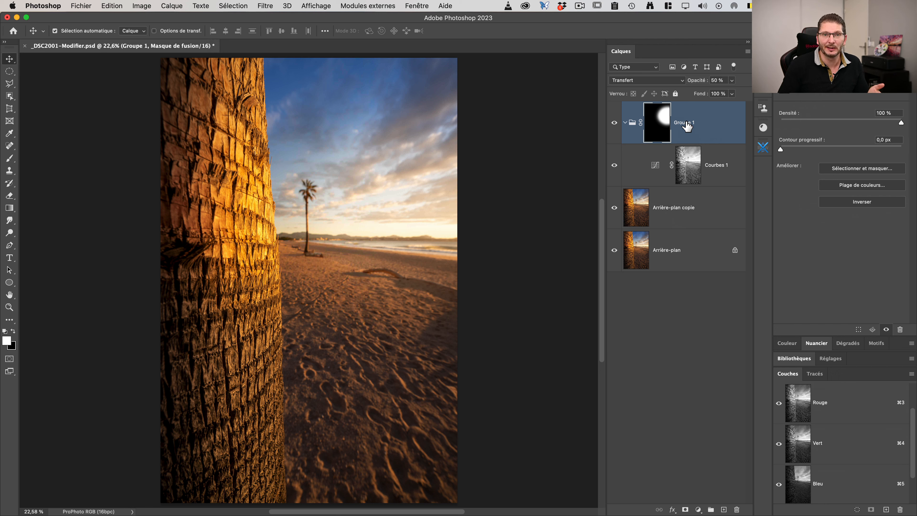
Unlock the Arrière-plan background layer so that it becomes a regular layer.
{"action": "left_click", "coordinate": [681, 249]}
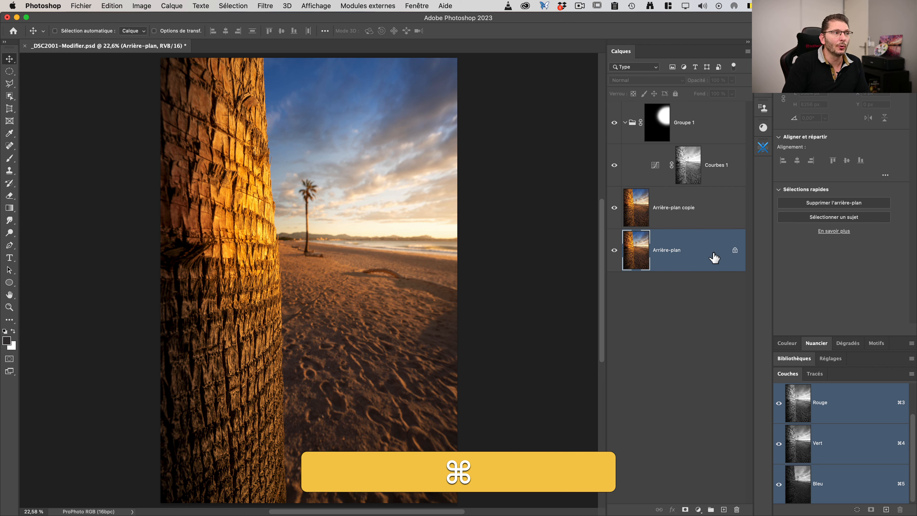
{"action": "key", "text": "super+t"}
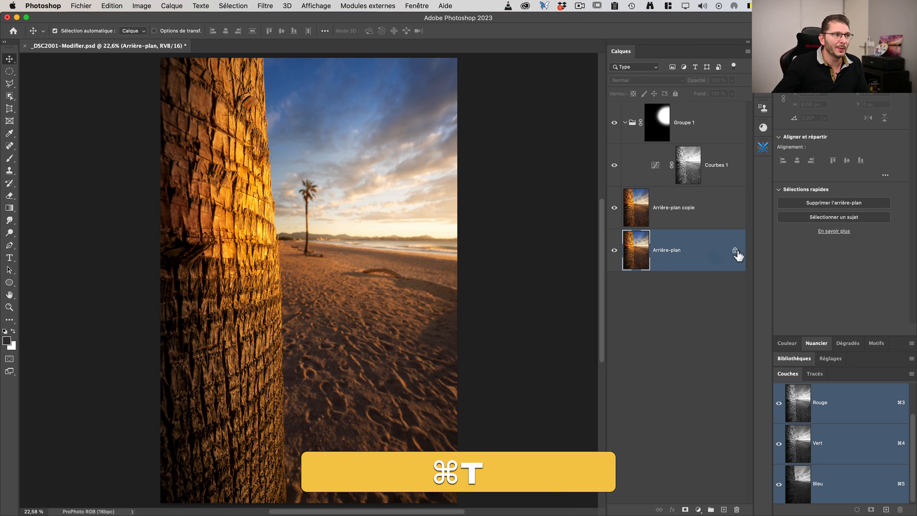
{"action": "key", "text": "ctrl"}
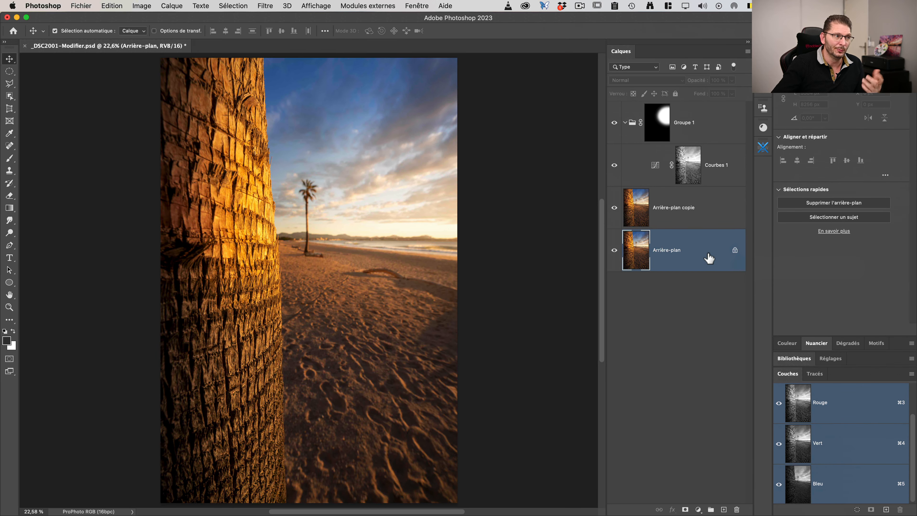
{"action": "left_click", "coordinate": [736, 250], "text": "alt"}
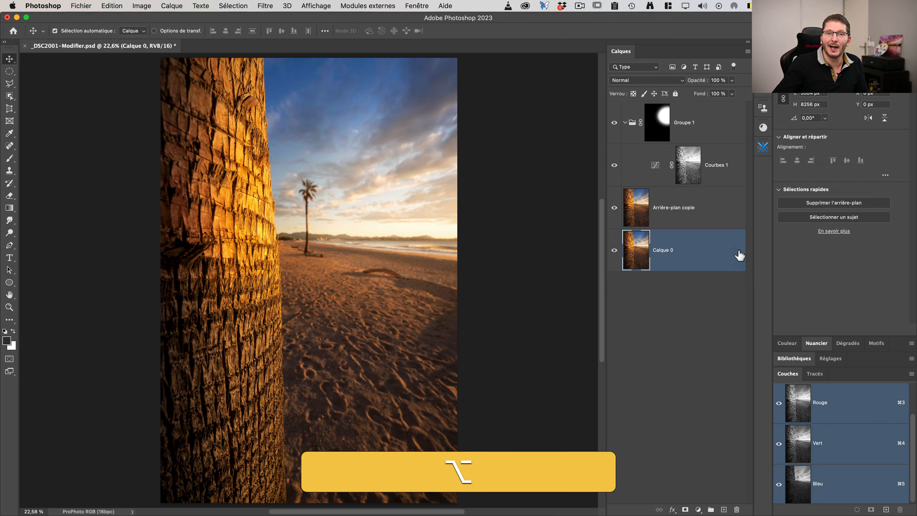
Try free transform on Calque 0 and on Arrière-plan copie, test zooming in and out during it, and cancel the transform.
{"action": "key", "text": "super+t"}
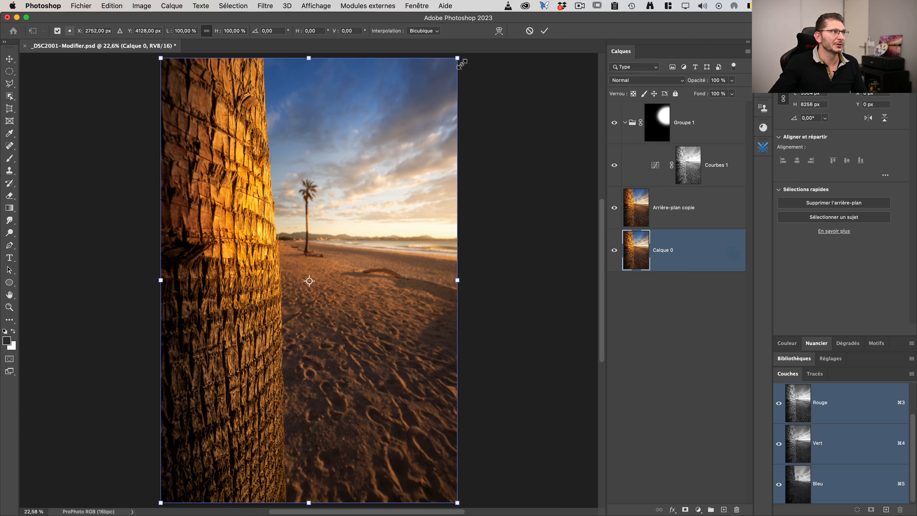
{"action": "left_click", "coordinate": [682, 212]}
{"action": "key", "text": "super+t"}
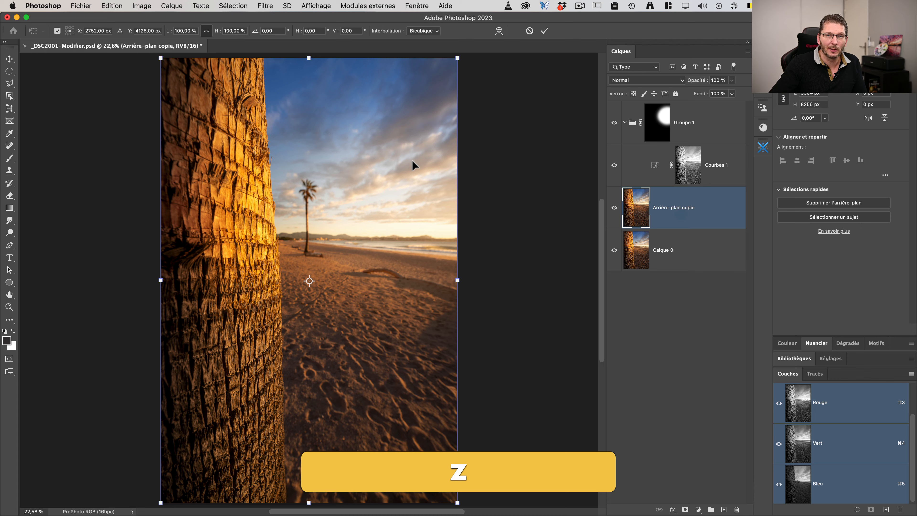
{"action": "key", "text": "super+plus"}
{"action": "key", "text": "super+plus"}
{"action": "key", "text": "super+plus"}
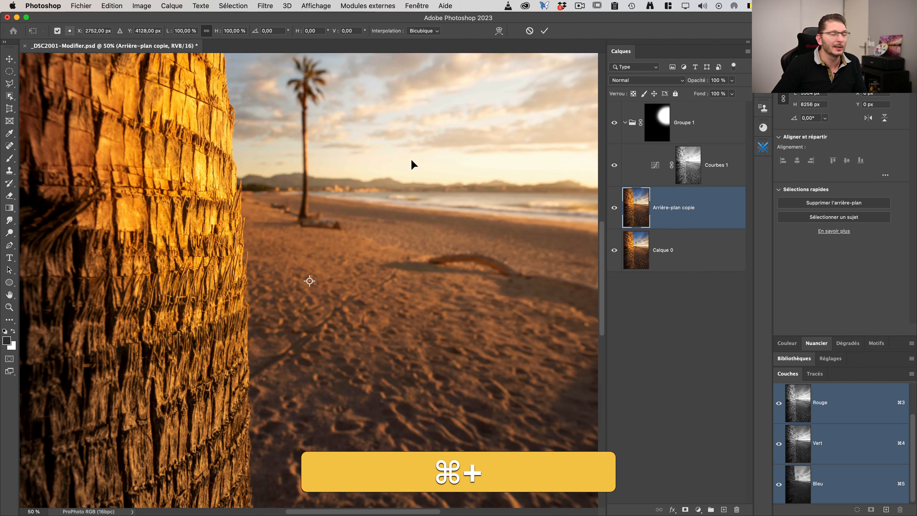
{"action": "key", "text": "super+plus"}
{"action": "key", "text": "super+minus"}
{"action": "key", "text": "super+minus"}
{"action": "key", "text": "super+minus"}
{"action": "key", "text": "super+minus"}
{"action": "key", "text": "super+plus"}
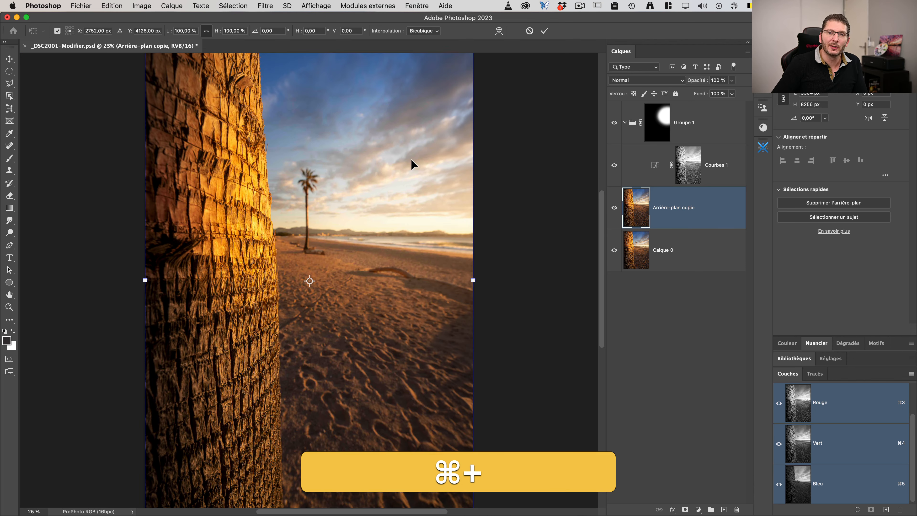
{"action": "key", "text": "super+minus"}
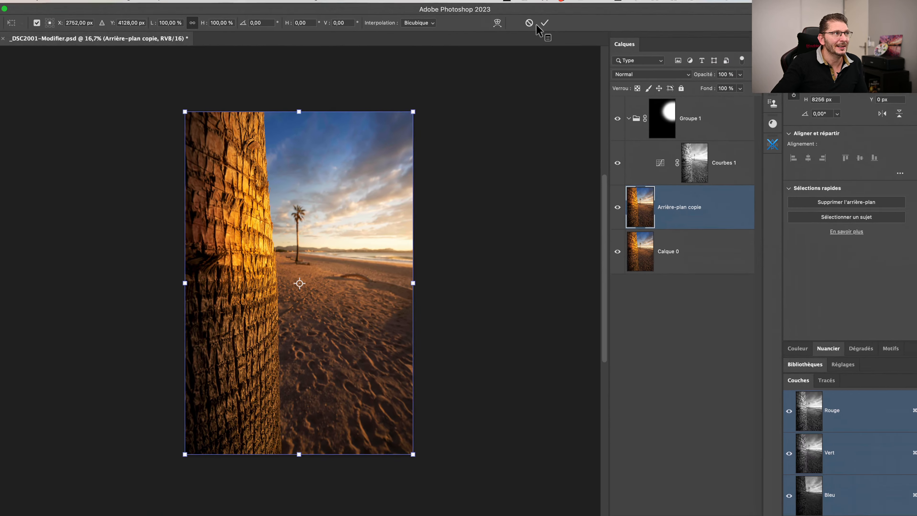
{"action": "left_click", "coordinate": [531, 32]}
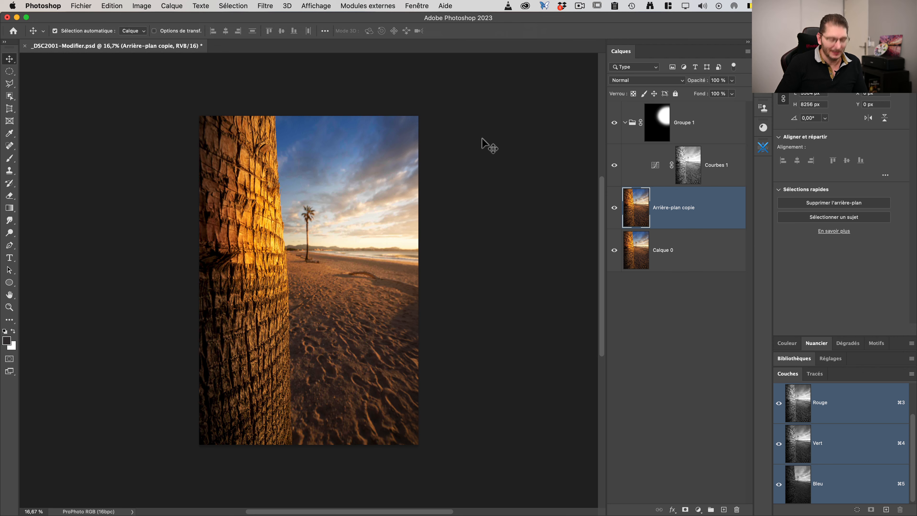
Set the opacity of Arrière-plan copie to 50% and lasso a freehand selection around the small palm tree.
{"action": "key", "text": "5"}
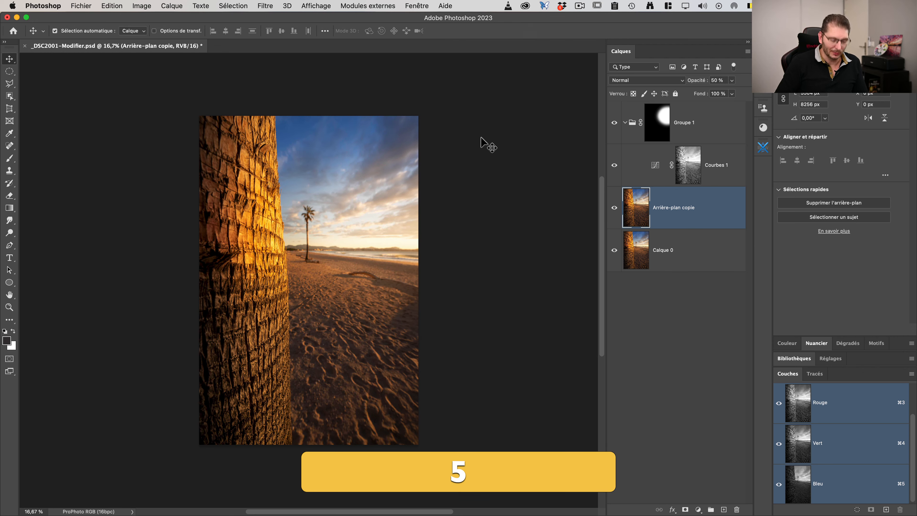
{"action": "key", "text": "z"}
{"action": "mouse_move", "coordinate": [301, 211]}
{"action": "left_mouse_down"}
{"action": "mouse_move", "coordinate": [343, 215]}
{"action": "mouse_move", "coordinate": [298, 223]}
{"action": "mouse_move", "coordinate": [308, 222]}
{"action": "left_mouse_up"}
{"action": "key", "text": "l"}
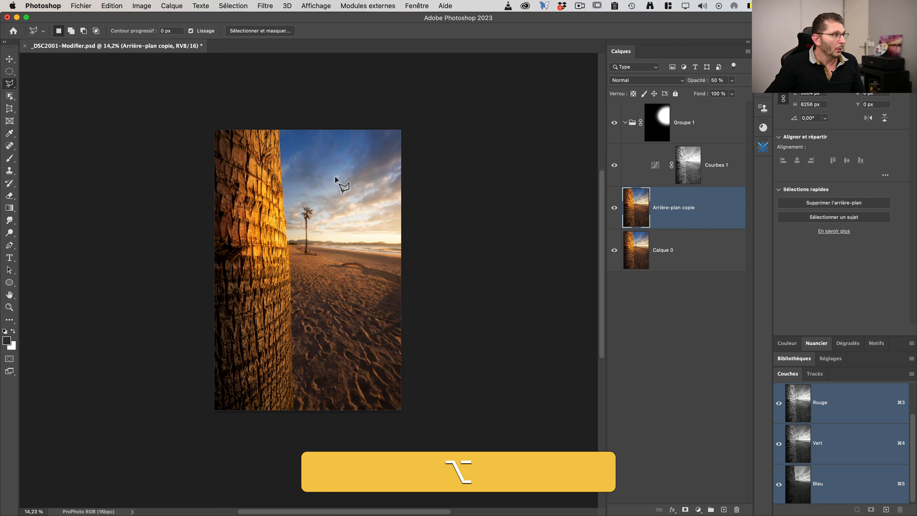
{"action": "left_click_drag", "start_coordinate": [309, 184], "coordinate": [292, 249]}
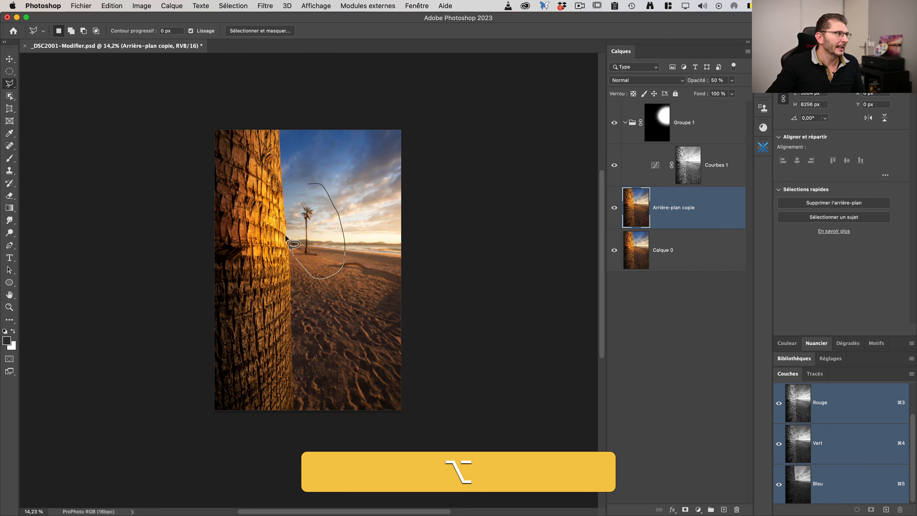
{"action": "left_click_drag", "start_coordinate": [282, 196], "coordinate": [298, 184]}
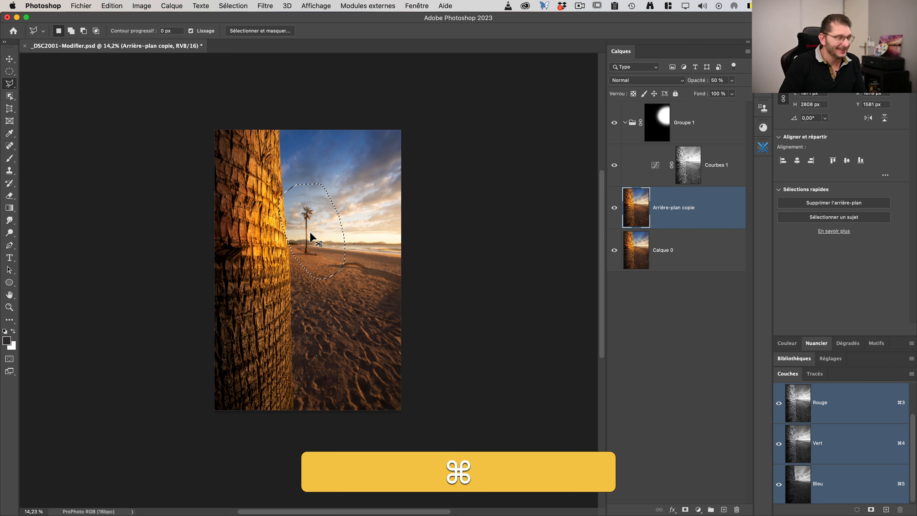
Hide the selection outline and add a new empty layer above Arrière-plan copie.
{"action": "key", "text": "super+h"}
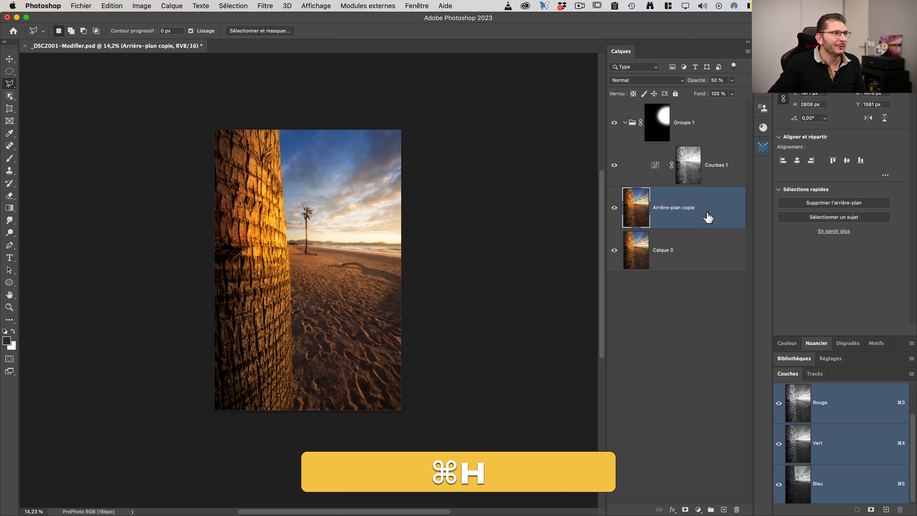
{"action": "left_click", "coordinate": [724, 510]}
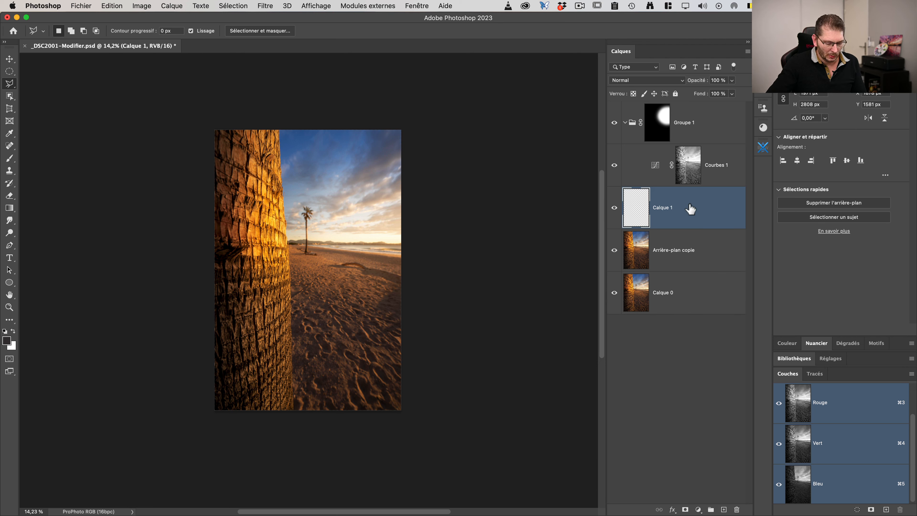
Try a large soft dark brush stroke over the hidden palm tree selection on the new layer, and undo it.
{"action": "key", "text": "b"}
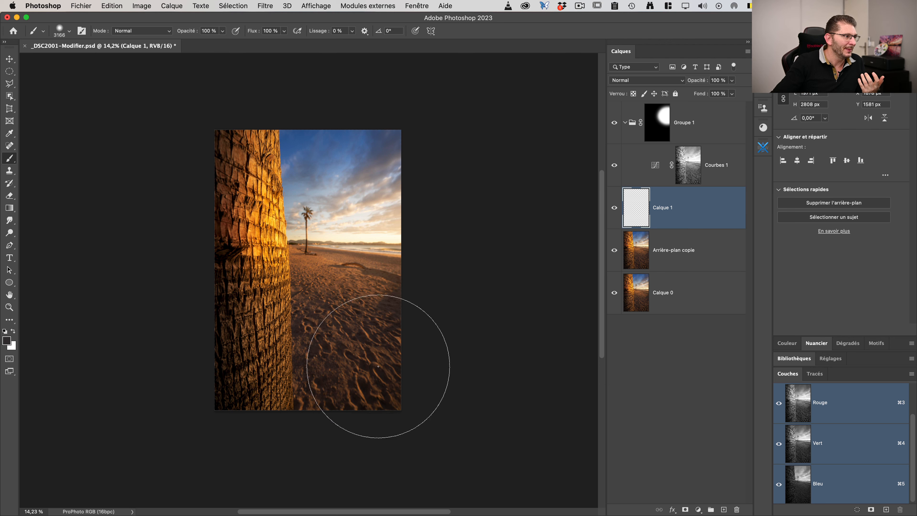
{"action": "left_click_drag", "start_coordinate": [314, 264], "coordinate": [316, 202]}
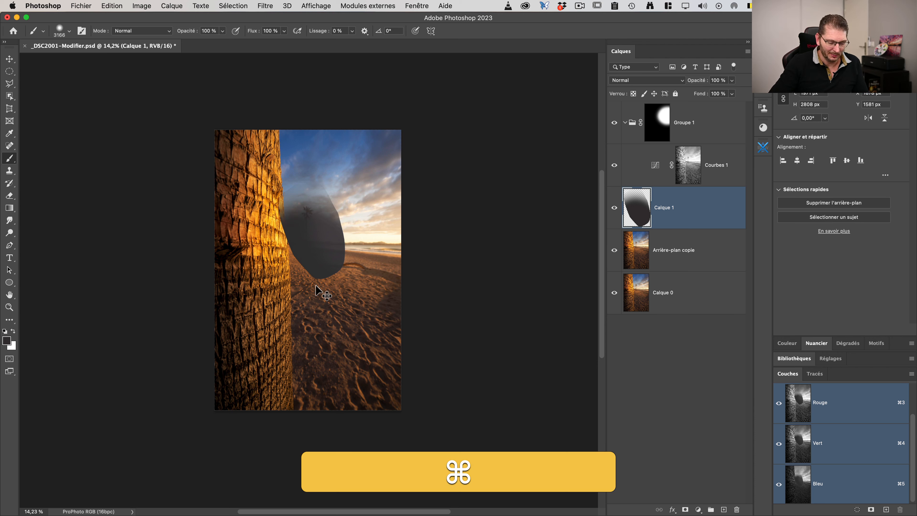
{"action": "key", "text": "super+z"}
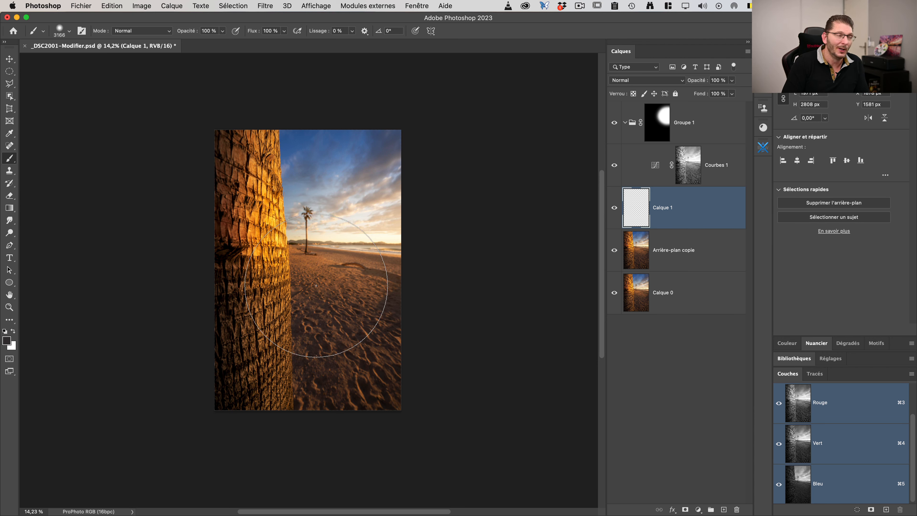
Start a free transform of the selected area on Arrière-plan copie and hide its bounding box.
{"action": "left_click", "coordinate": [678, 258]}
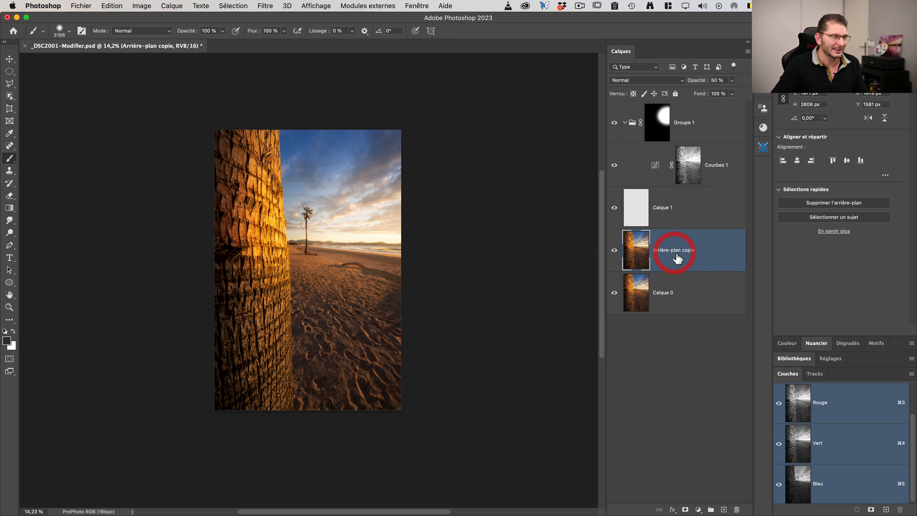
{"action": "key", "text": "super+t"}
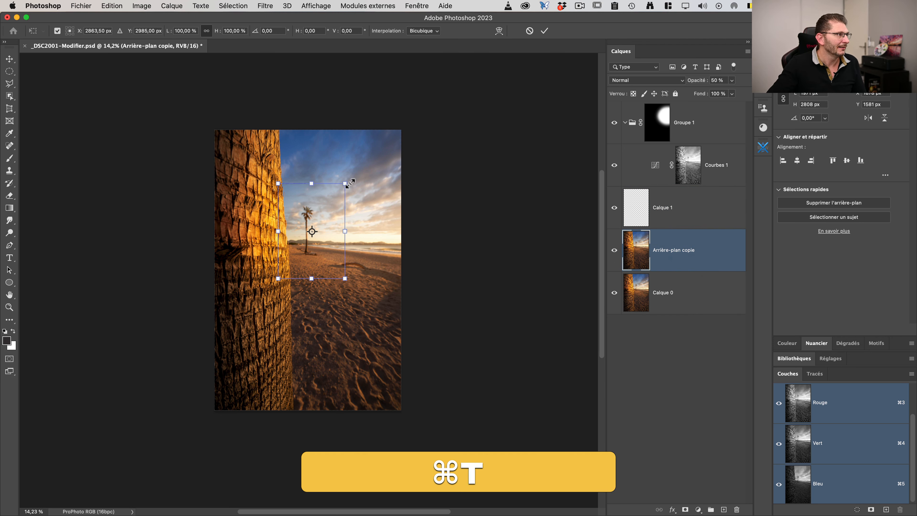
{"action": "key", "text": "super+h"}
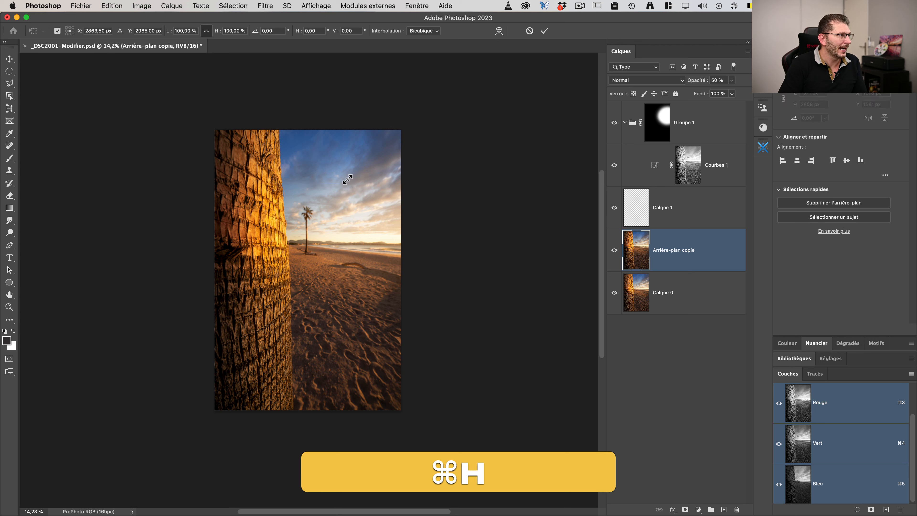
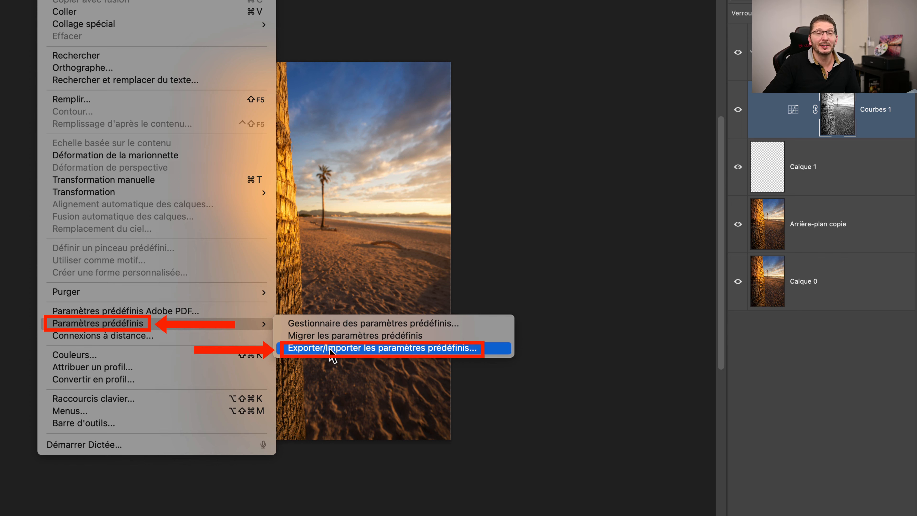
Try exporting only the custom Keyboard Shortcuts preset from the export/import presets dialog, and cancel at the destination folder choice.
{"action": "left_click", "coordinate": [331, 350]}
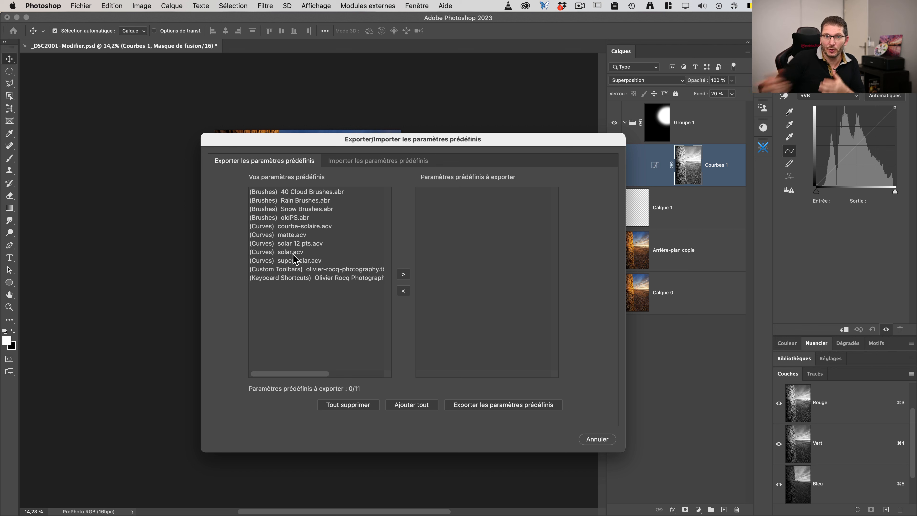
{"action": "left_click", "coordinate": [300, 278]}
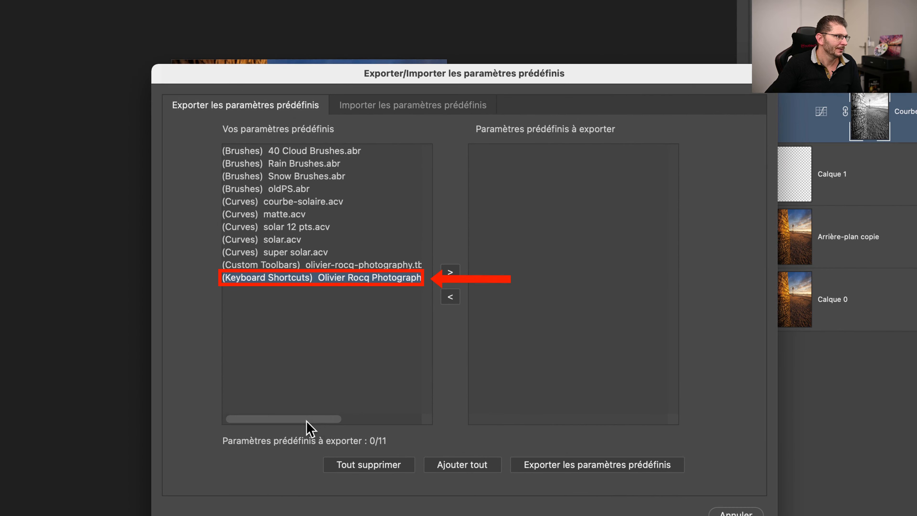
{"action": "left_click_drag", "start_coordinate": [307, 375], "coordinate": [370, 375]}
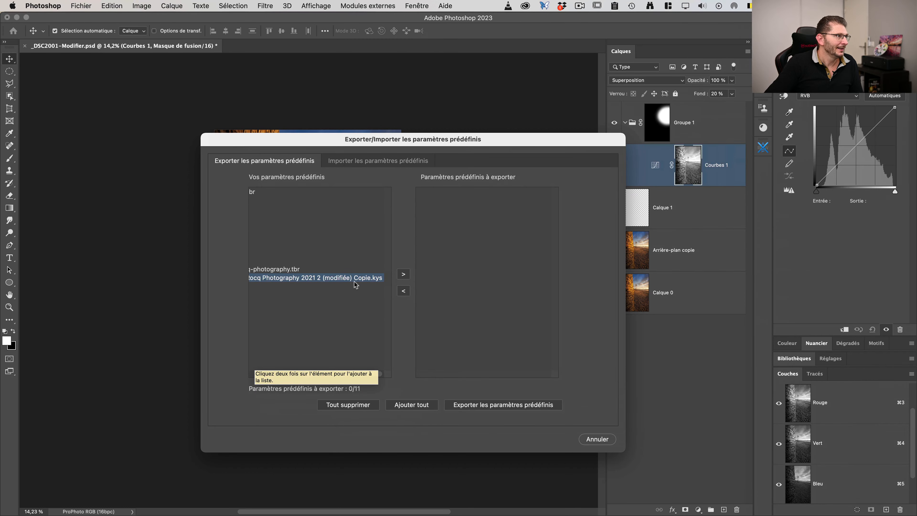
{"action": "scroll", "coordinate": [366, 286], "scroll_direction": "left", "scroll_amount": 5}
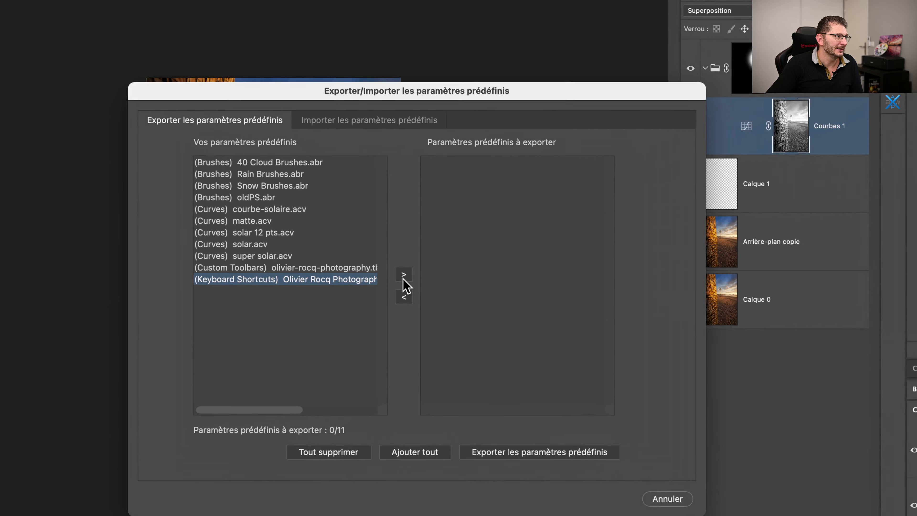
{"action": "left_click", "coordinate": [404, 275]}
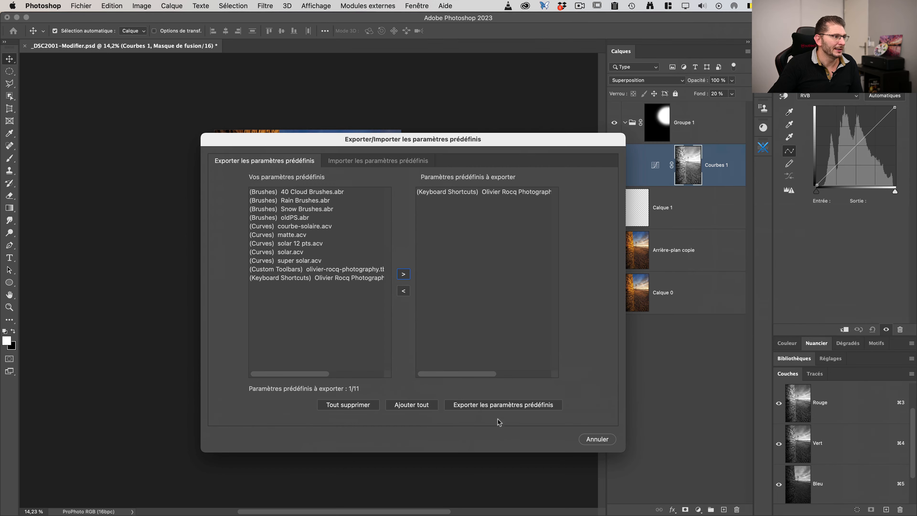
{"action": "left_click", "coordinate": [492, 404]}
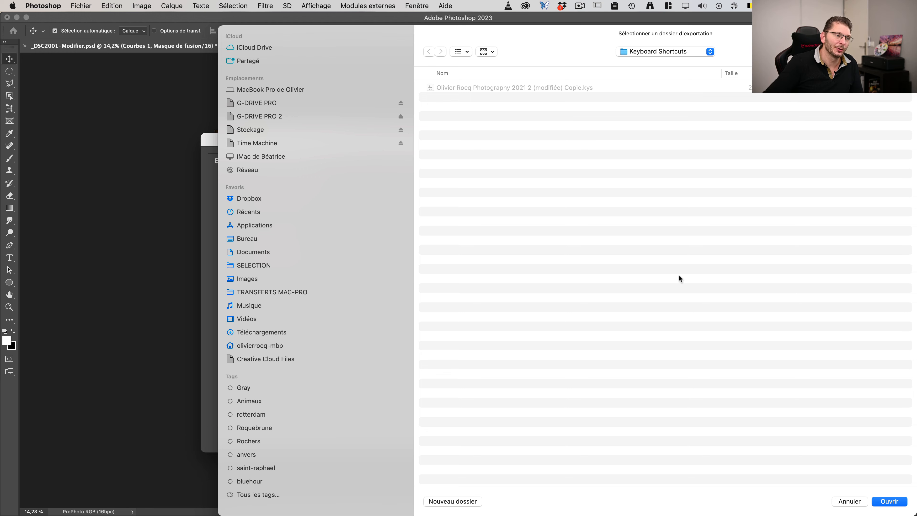
{"action": "left_click", "coordinate": [849, 501]}
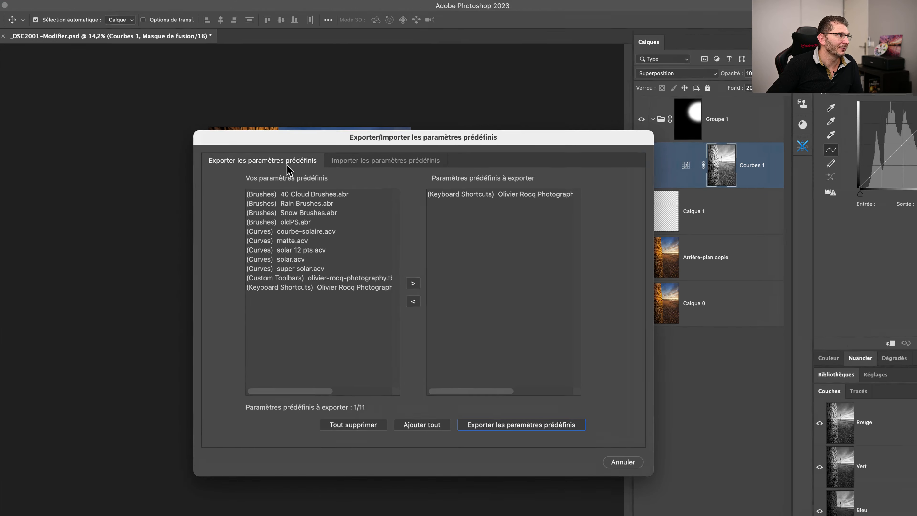
Switch the presets dialog to importing and choose the Photoshop raccourcis folder on the Bureau as the source.
{"action": "left_click", "coordinate": [385, 164]}
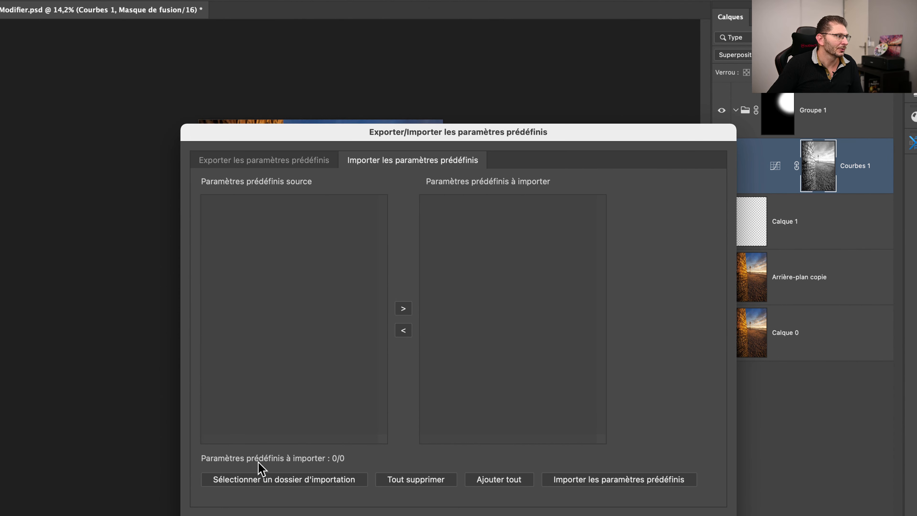
{"action": "left_click", "coordinate": [258, 481]}
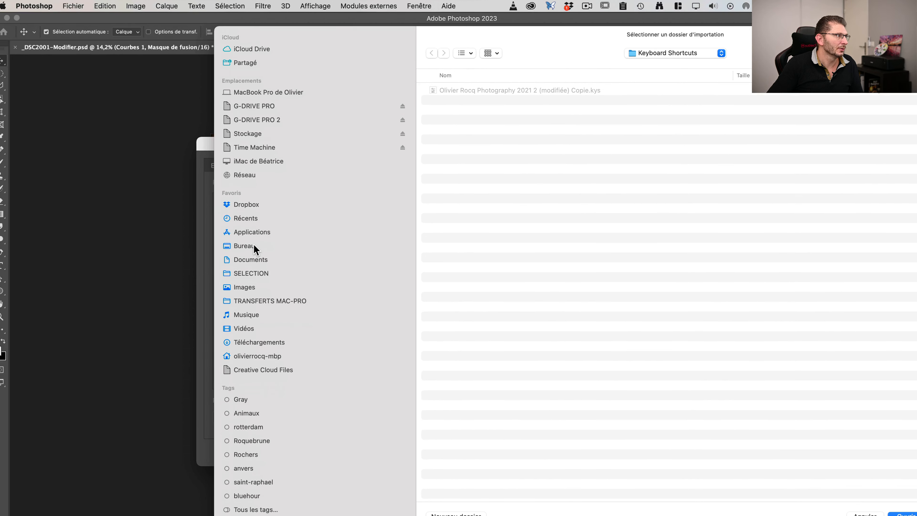
{"action": "left_click", "coordinate": [254, 247]}
{"action": "left_click", "coordinate": [459, 92]}
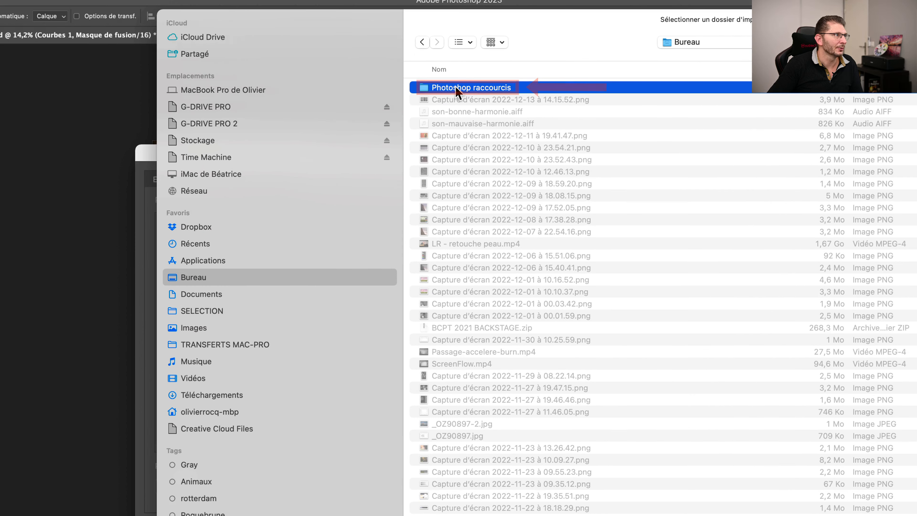
{"action": "double_click", "coordinate": [456, 90]}
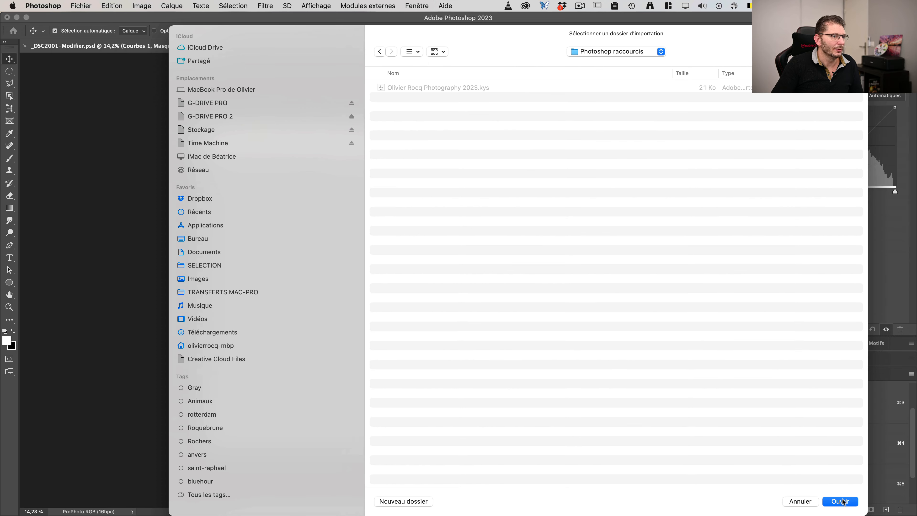
{"action": "left_click", "coordinate": [840, 501]}
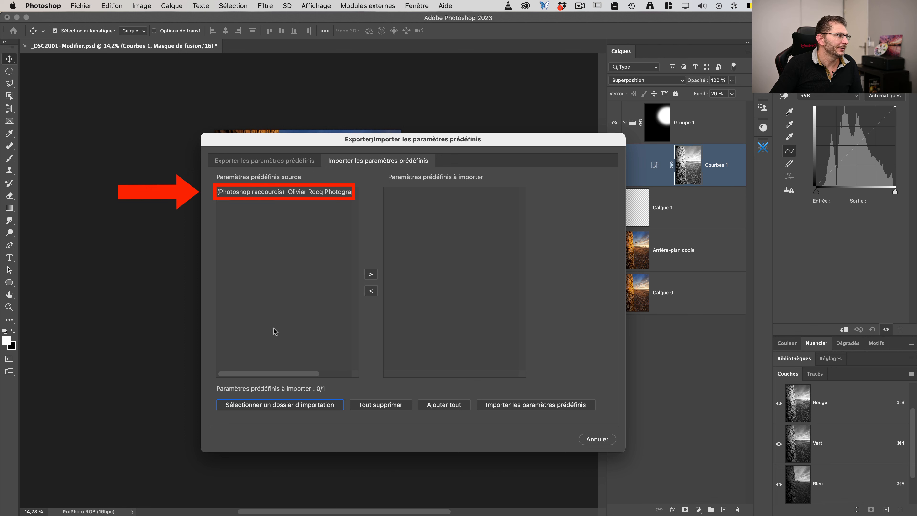
Import the 2023 .kys shortcuts file from the source presets list and dismiss the completion message.
{"action": "left_click_drag", "start_coordinate": [293, 374], "coordinate": [345, 374]}
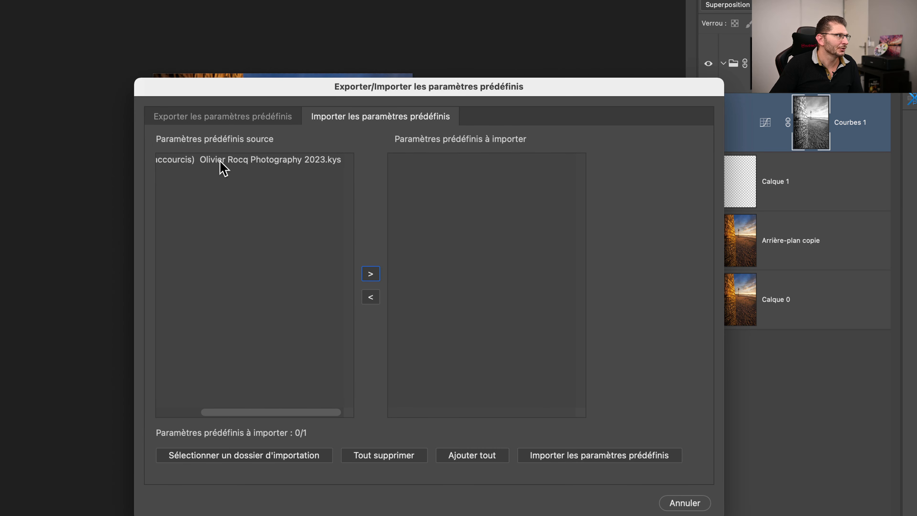
{"action": "left_click", "coordinate": [262, 192]}
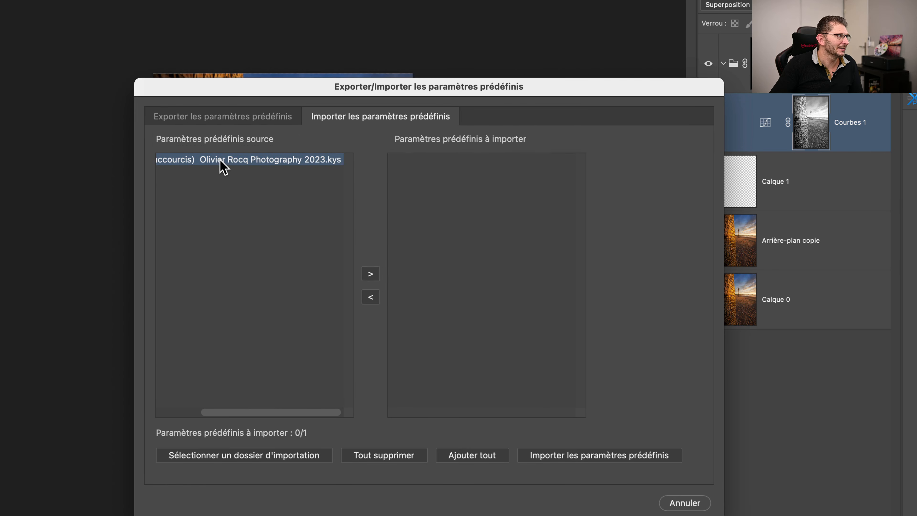
{"action": "left_click", "coordinate": [370, 274]}
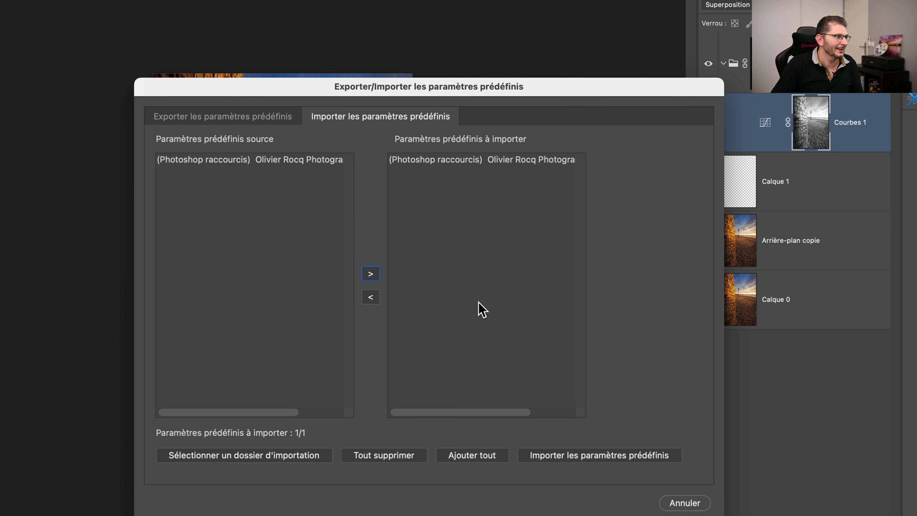
{"action": "left_click", "coordinate": [574, 462]}
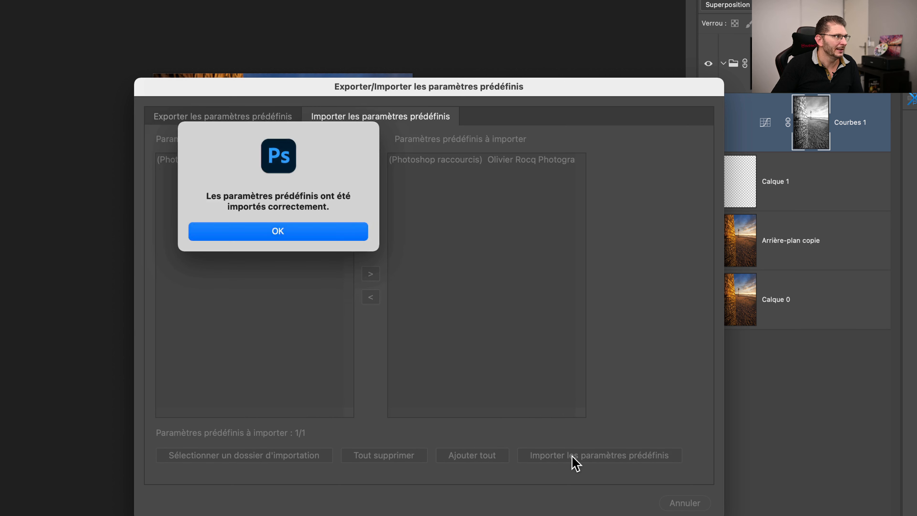
{"action": "left_click", "coordinate": [266, 232]}
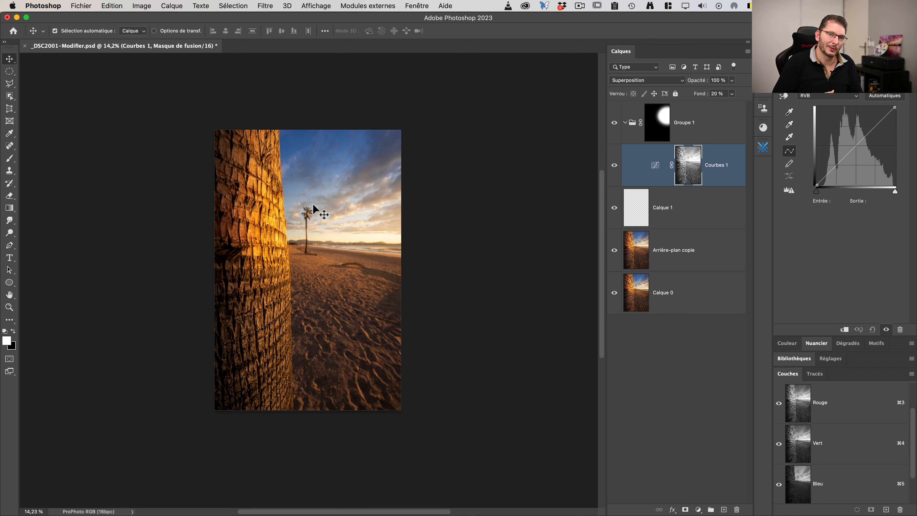
Check the available shortcut sets in the keyboard shortcuts settings and close the dialog without changes.
{"action": "key", "text": "alt+shift+super+k"}
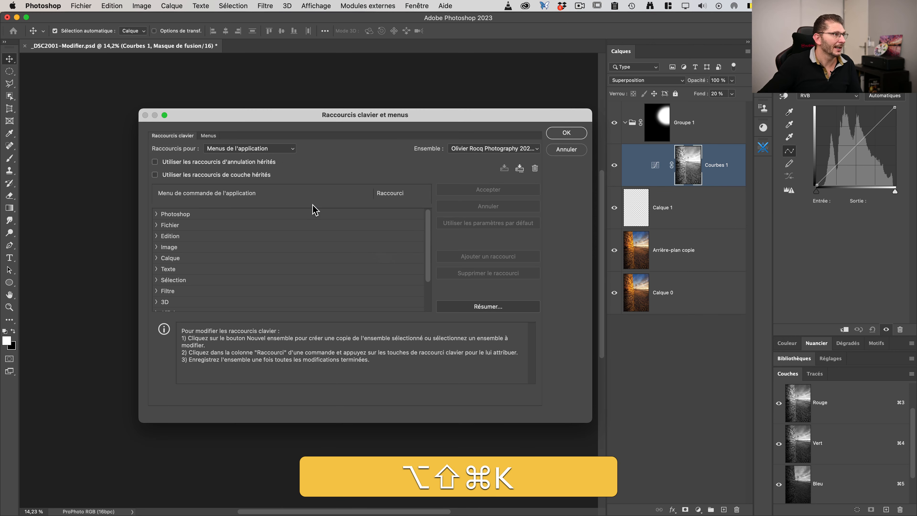
{"action": "left_click", "coordinate": [524, 148]}
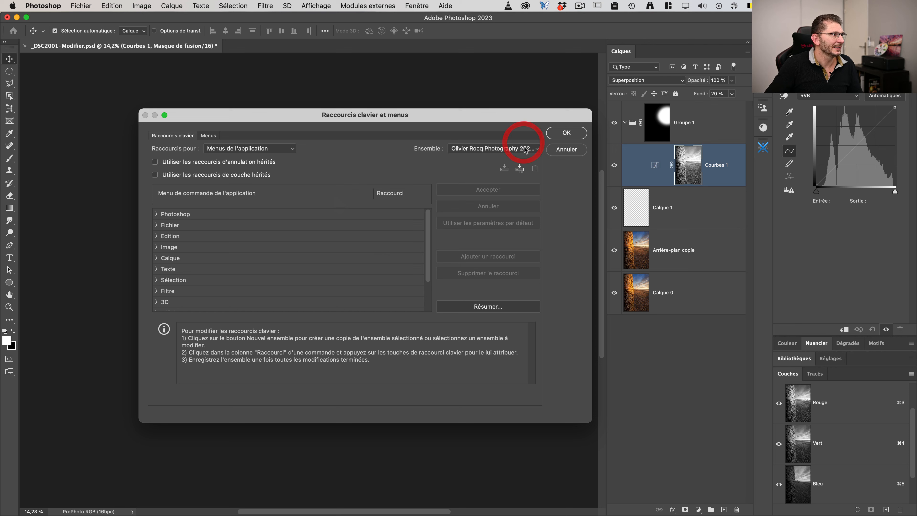
{"action": "left_click", "coordinate": [524, 148]}
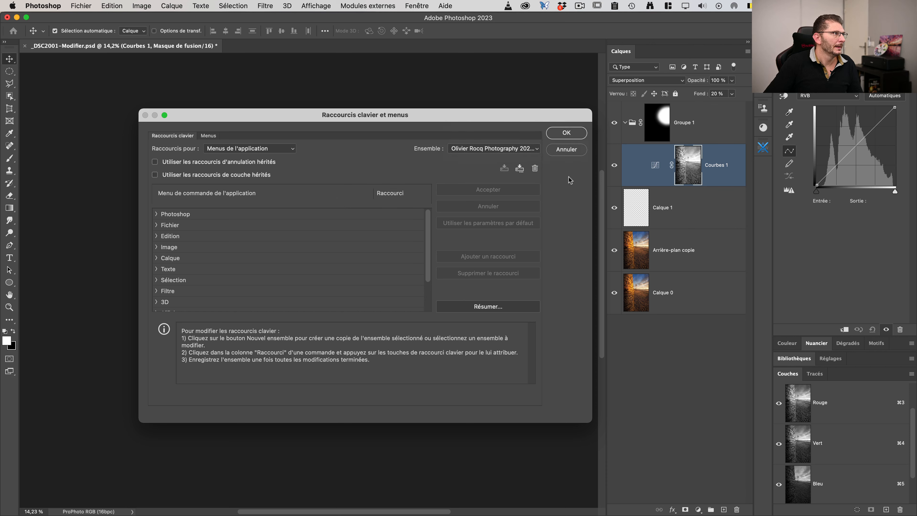
{"action": "left_click", "coordinate": [567, 150]}
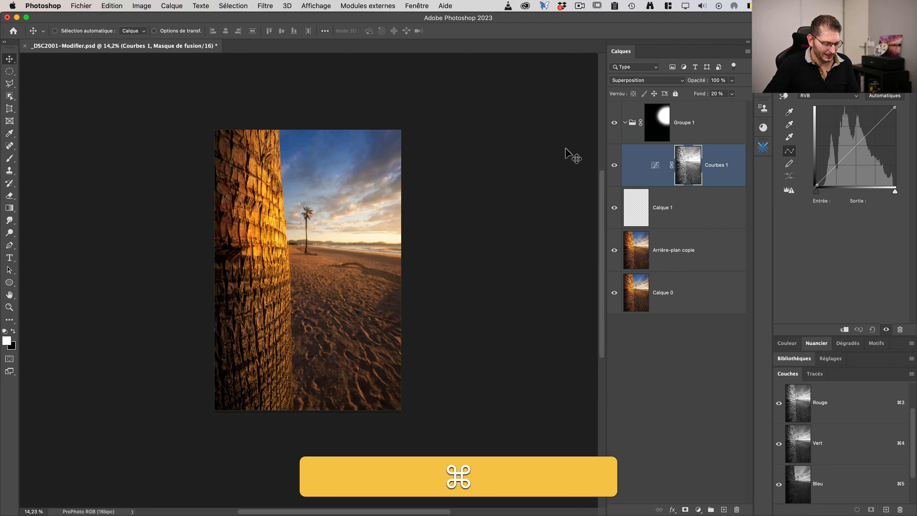
Save _DSC2001-Modifier.psd and quit Photoshop to restart it.
{"action": "key", "text": "super+s"}
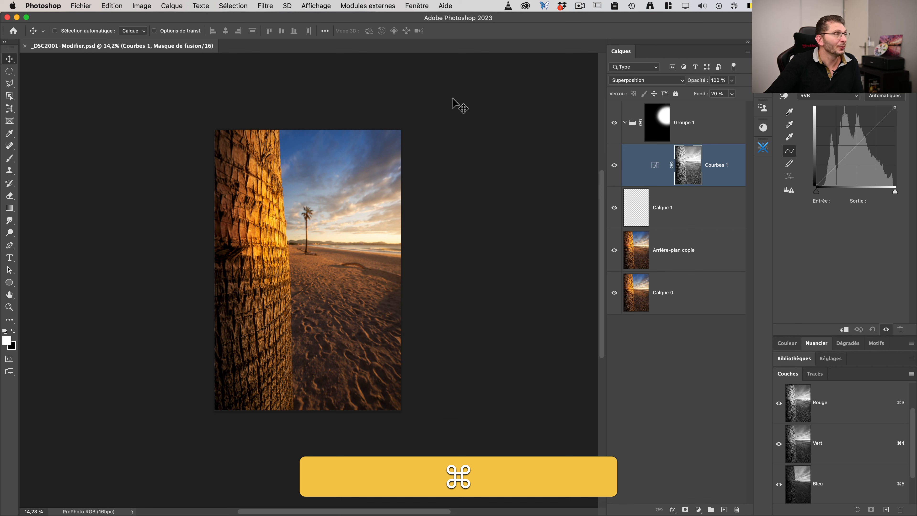
{"action": "key", "text": "super+q"}
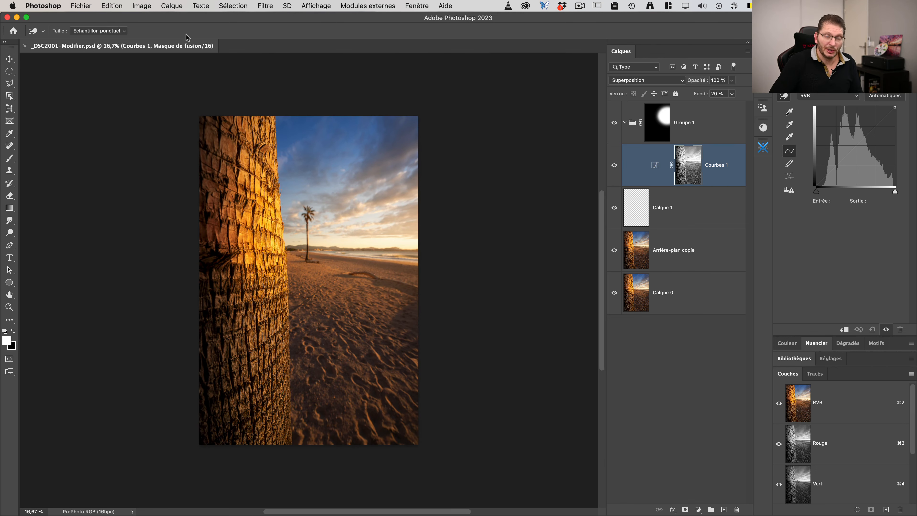
Activate the imported 2023 set in the keyboard shortcuts settings, and switch to the Move tool.
{"action": "key", "text": "alt+shift+super+k"}
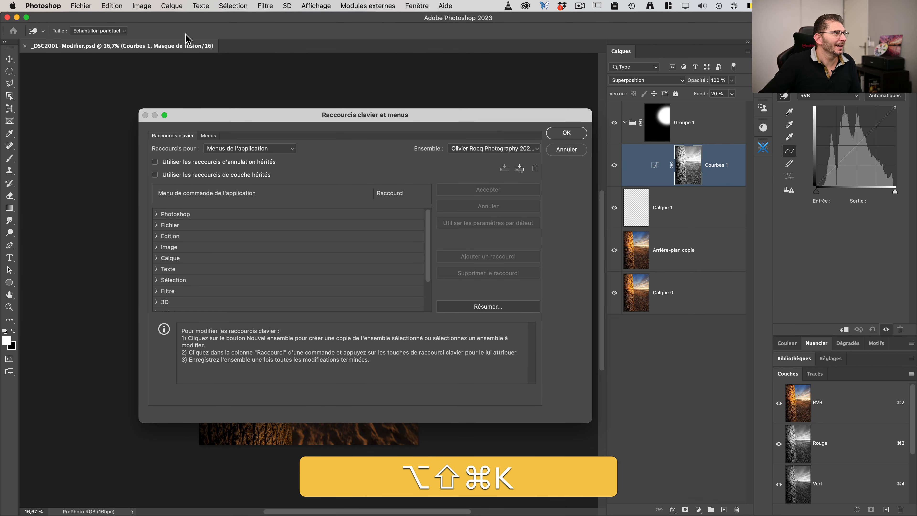
{"action": "left_click", "coordinate": [511, 149]}
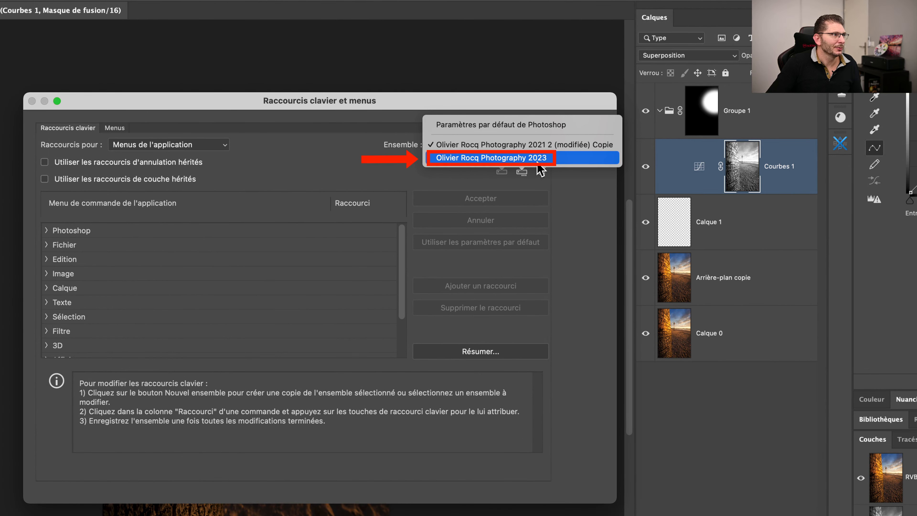
{"action": "left_click", "coordinate": [539, 161]}
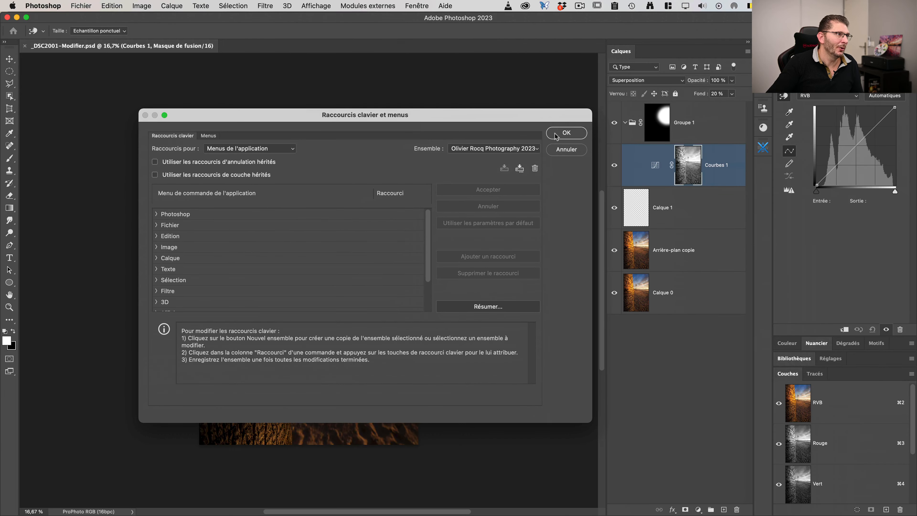
{"action": "left_click", "coordinate": [556, 137]}
{"action": "key", "text": "v"}
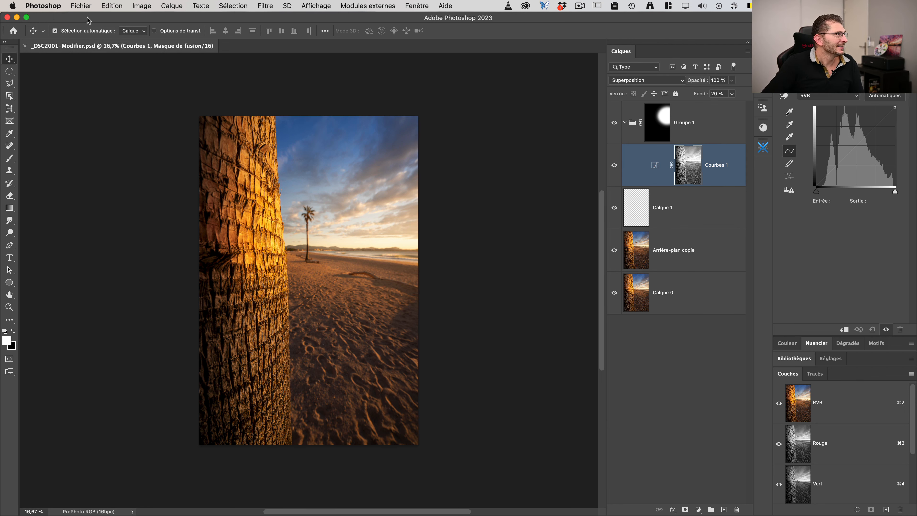
Reopen the keyboard shortcuts settings and look through the application menu commands, expanding the Image group.
{"action": "key", "text": "alt+shift+super+k"}
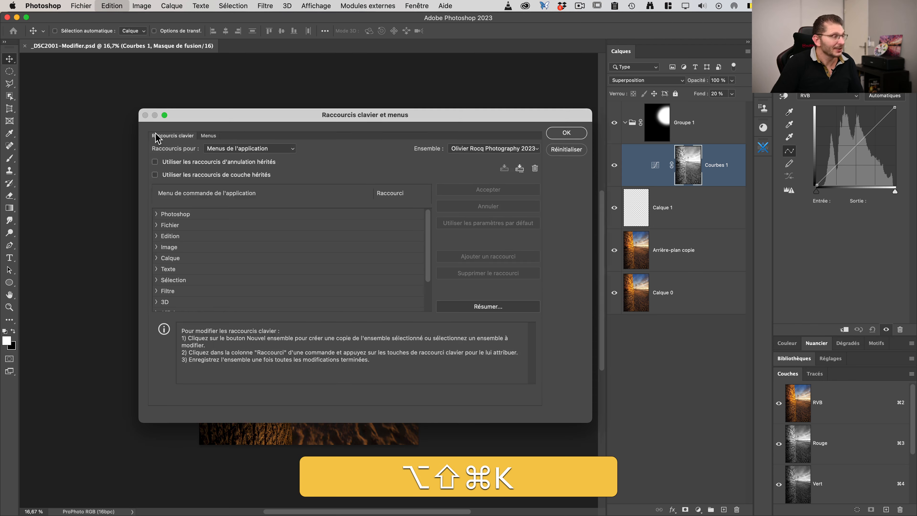
{"action": "scroll", "coordinate": [287, 268], "scroll_direction": "down", "scroll_amount": 3}
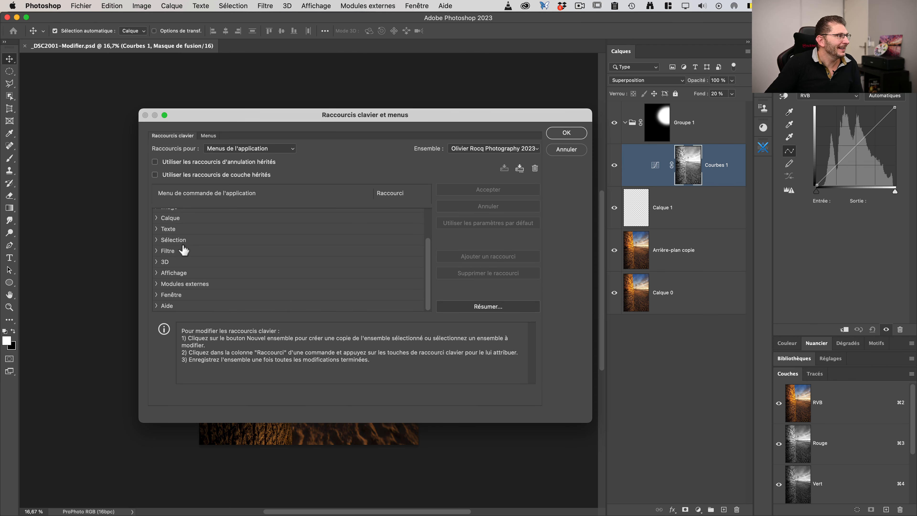
{"action": "scroll", "coordinate": [182, 246], "scroll_direction": "up", "scroll_amount": 3}
{"action": "left_click", "coordinate": [160, 249]}
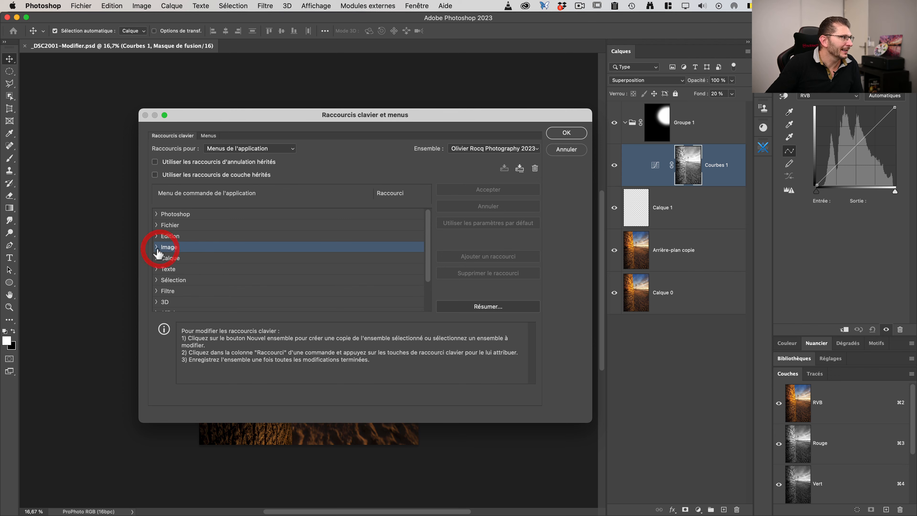
{"action": "left_click", "coordinate": [157, 247]}
{"action": "scroll", "coordinate": [205, 276], "scroll_direction": "down", "scroll_amount": 3}
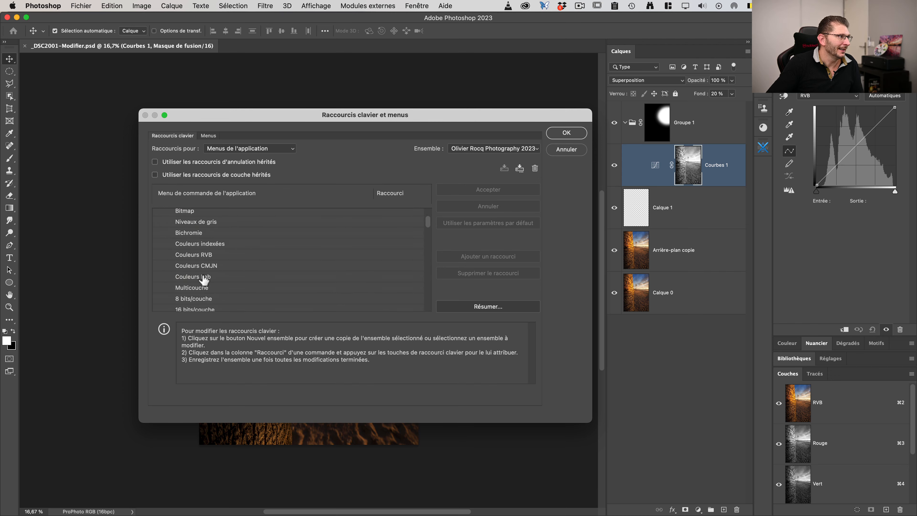
{"action": "scroll", "coordinate": [340, 288], "scroll_direction": "up", "scroll_amount": 3}
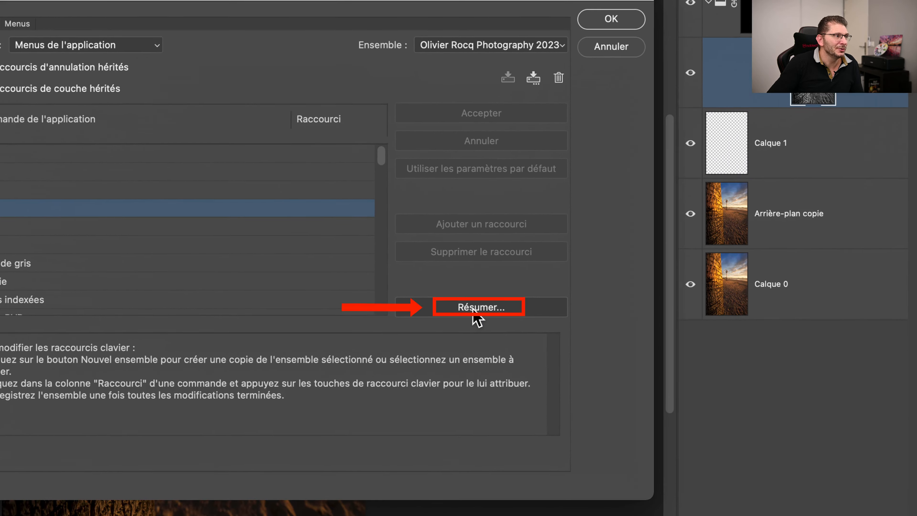
Export a summary of the active 2023 shortcut set as an HTML file in the Photoshop raccourcis folder on the desktop.
{"action": "left_click", "coordinate": [474, 310]}
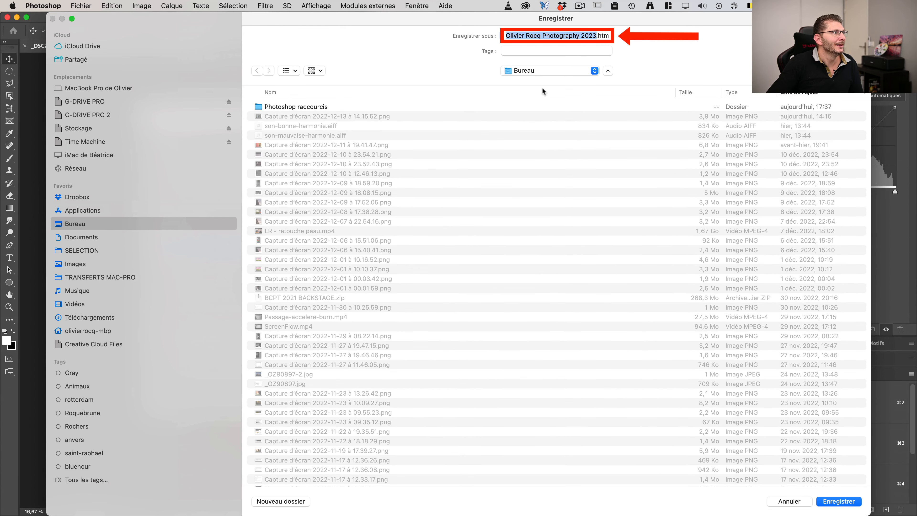
{"action": "left_click", "coordinate": [319, 106]}
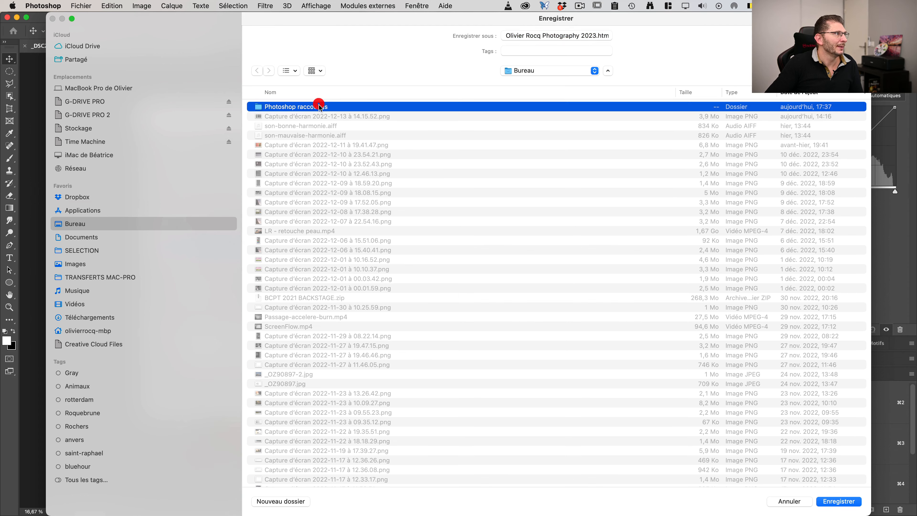
{"action": "double_click", "coordinate": [319, 106]}
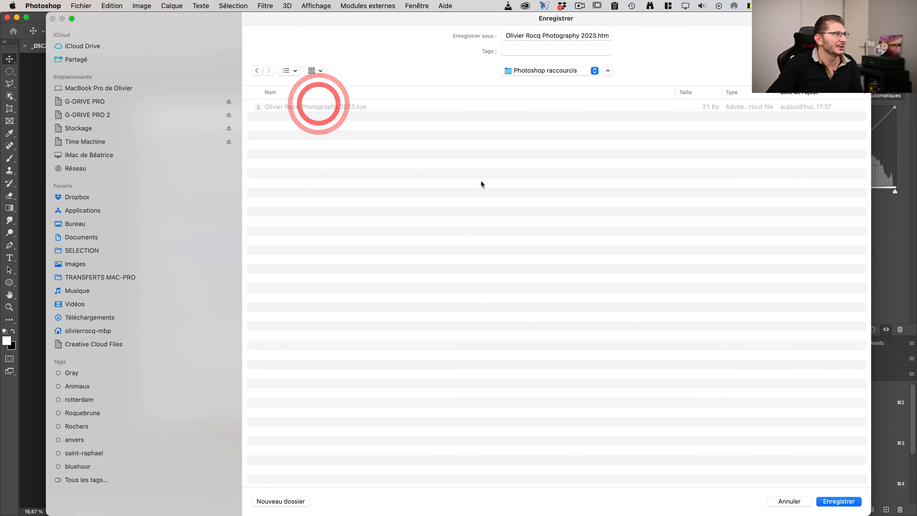
{"action": "left_click", "coordinate": [835, 501]}
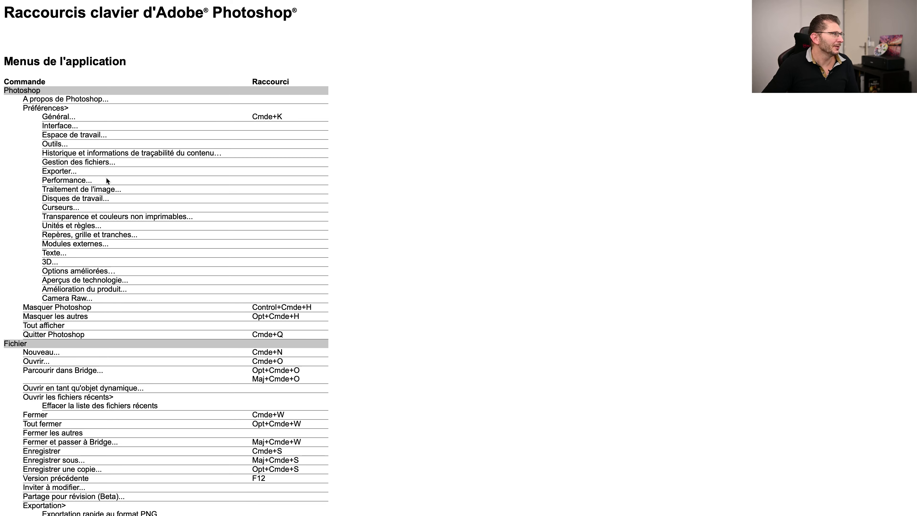
Look through the exported shortcut summary from the Photoshop menu commands to the layer commands, and preview its printout without printing.
{"action": "scroll", "coordinate": [145, 184], "scroll_direction": "down", "scroll_amount": 5}
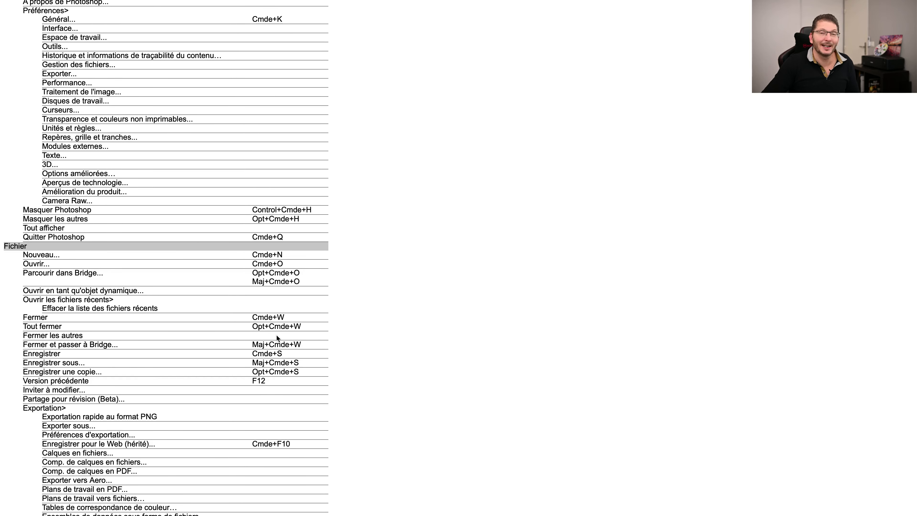
{"action": "scroll", "coordinate": [276, 336], "scroll_direction": "down", "scroll_amount": 6}
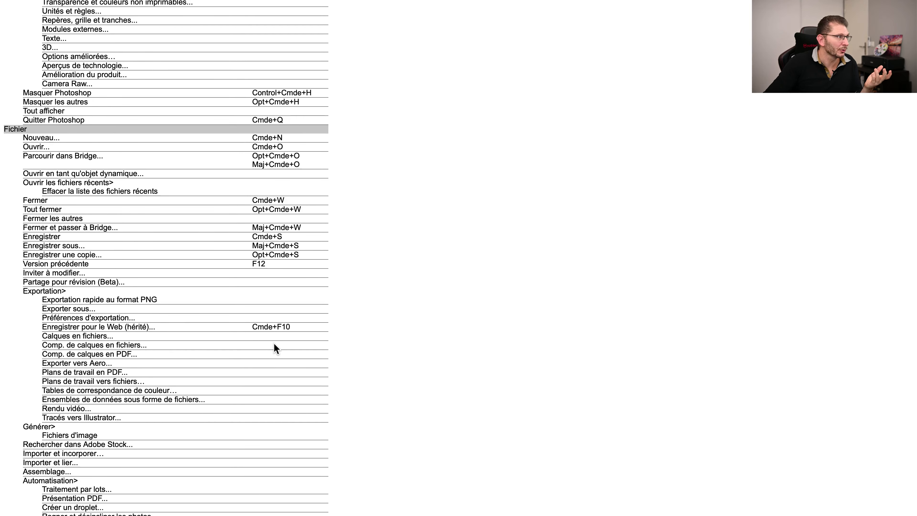
{"action": "scroll", "coordinate": [272, 354], "scroll_direction": "down", "scroll_amount": 15}
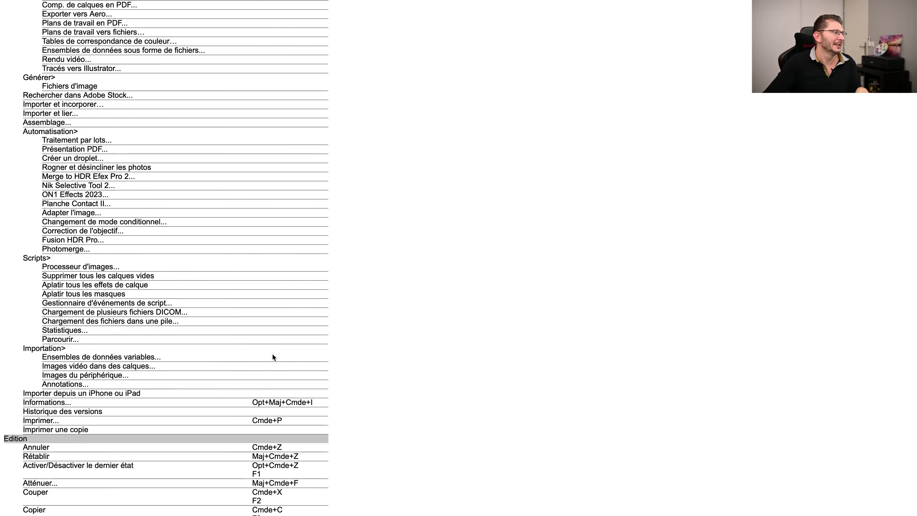
{"action": "scroll", "coordinate": [272, 354], "scroll_direction": "down", "scroll_amount": 20}
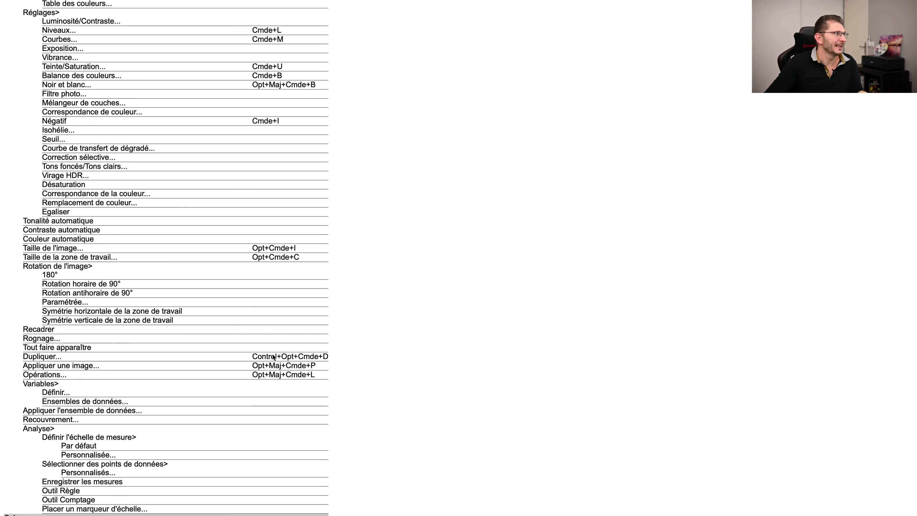
{"action": "scroll", "coordinate": [272, 354], "scroll_direction": "down", "scroll_amount": 20}
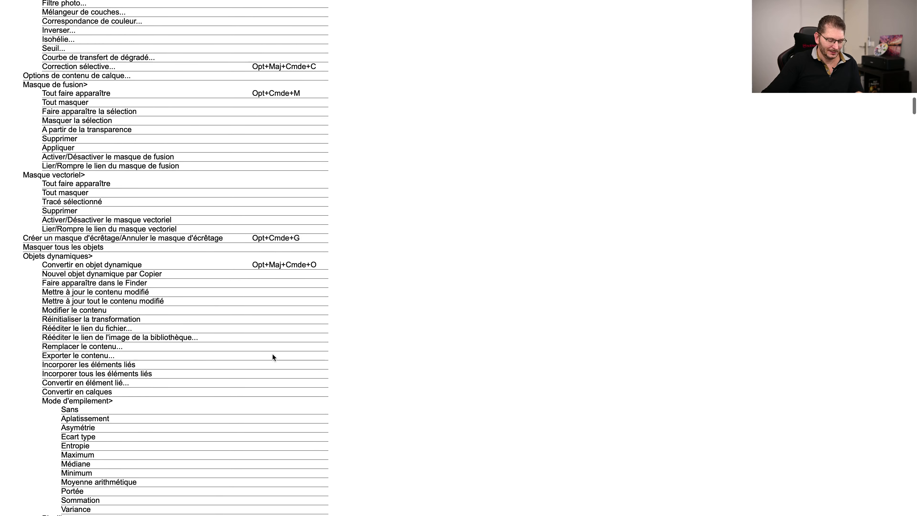
{"action": "key", "text": "super+p"}
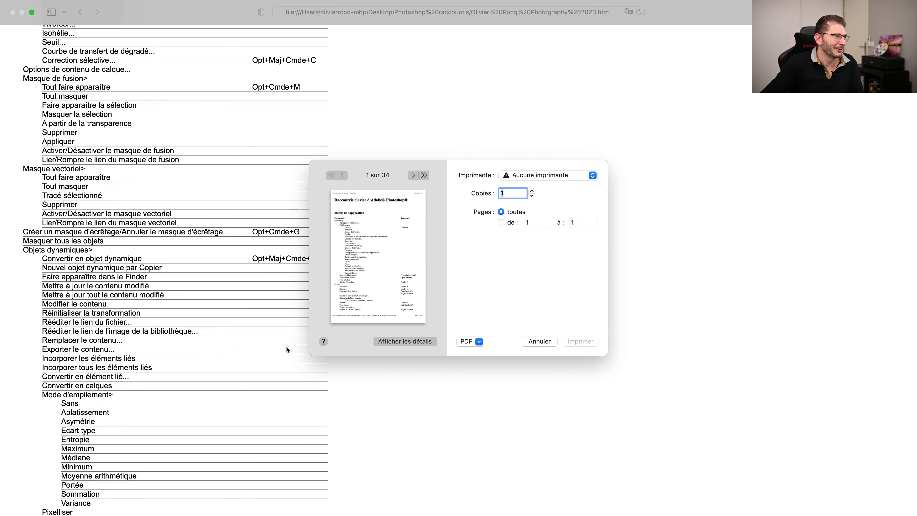
{"action": "left_click", "coordinate": [539, 340]}
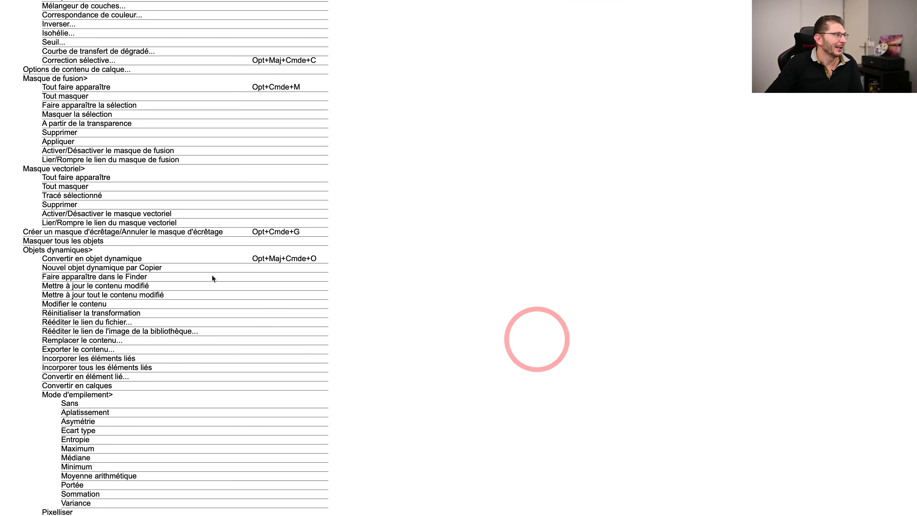
Examine the smart object shortcut and the Texte, Sélection and Filtre lists in the summary, and take the browser window out of full screen.
{"action": "left_click_drag", "start_coordinate": [271, 257], "coordinate": [330, 263]}
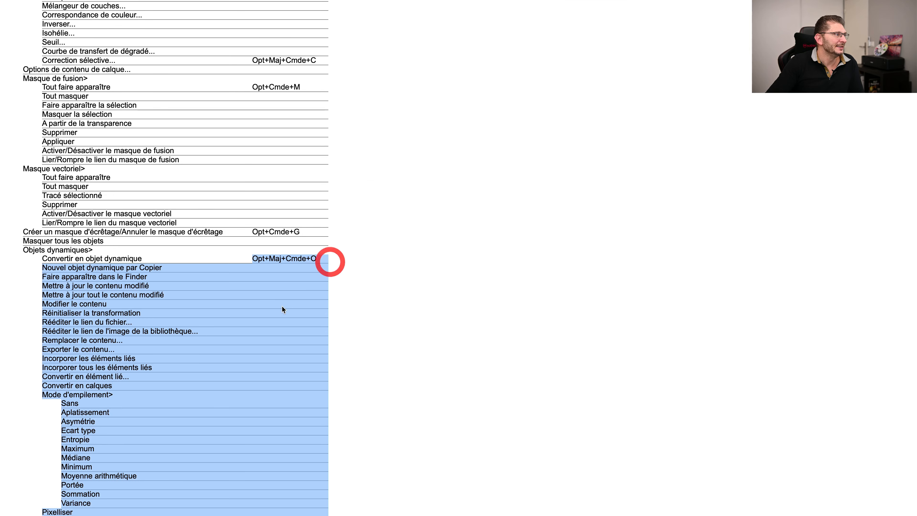
{"action": "left_click", "coordinate": [277, 329]}
{"action": "scroll", "coordinate": [307, 325], "scroll_direction": "down", "scroll_amount": 20}
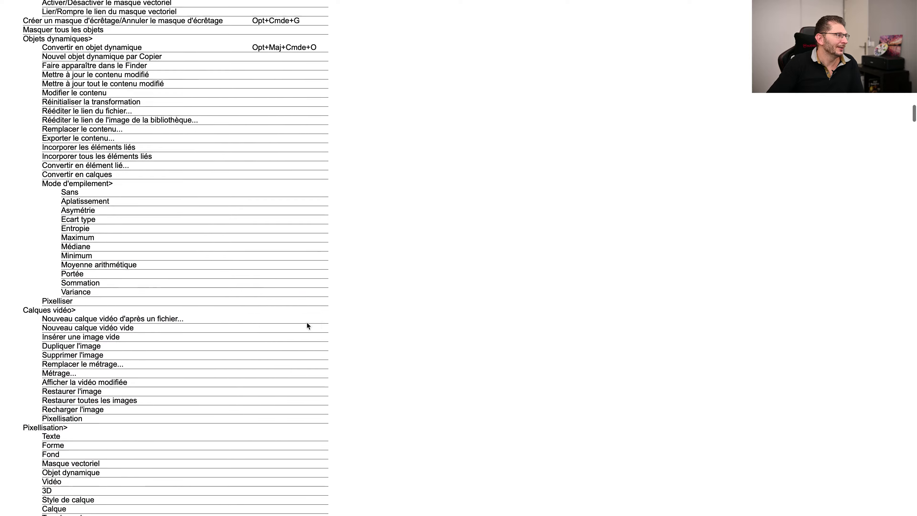
{"action": "scroll", "coordinate": [307, 323], "scroll_direction": "down", "scroll_amount": 15}
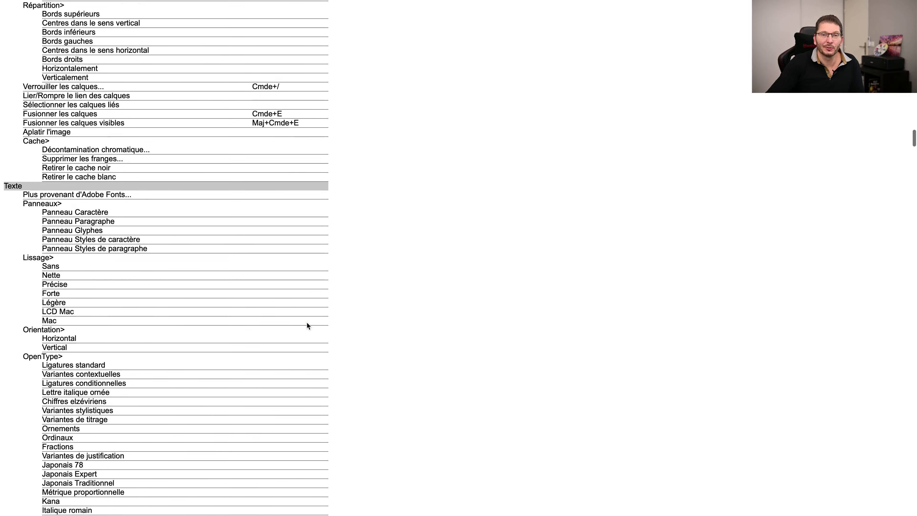
{"action": "scroll", "coordinate": [307, 322], "scroll_direction": "down", "scroll_amount": 10}
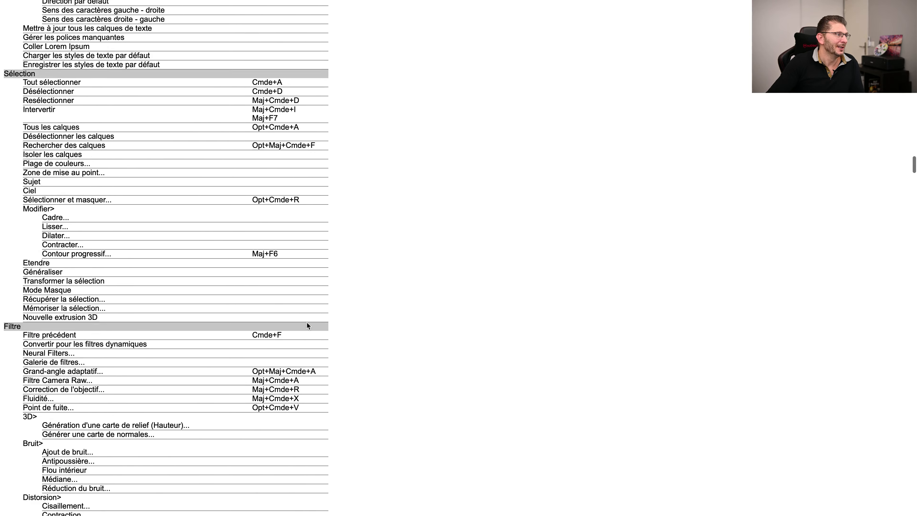
{"action": "scroll", "coordinate": [307, 322], "scroll_direction": "up", "scroll_amount": 20}
{"action": "mouse_move", "coordinate": [8, 13]}
{"action": "left_click", "coordinate": [41, 28]}
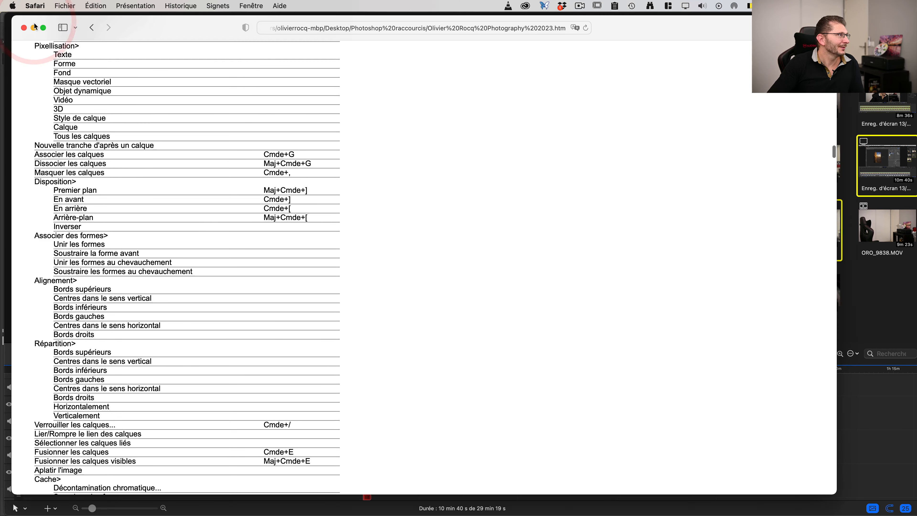
Switch back to Photoshop, reopen the summary export to check the destination folder, and cancel without saving.
{"action": "key", "text": "super+Tab"}
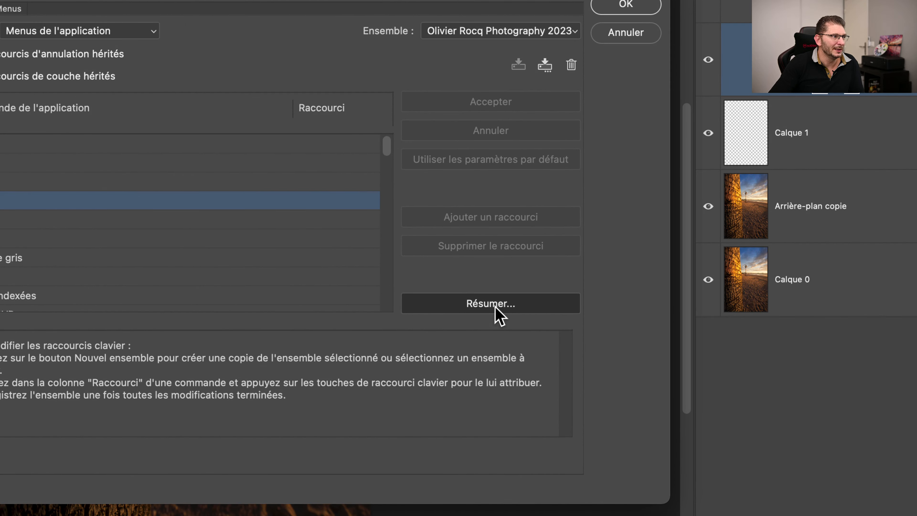
{"action": "left_click", "coordinate": [496, 305]}
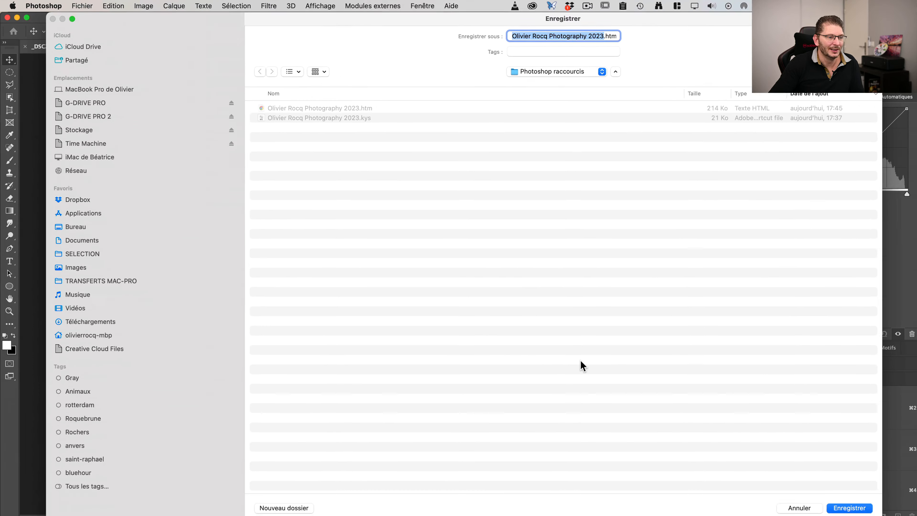
{"action": "left_click", "coordinate": [799, 508]}
Switch to the summary in Safari and copy the shortcut rows from Associer les calques through Arrière-plan.
{"action": "key", "text": "cmd+Tab"}
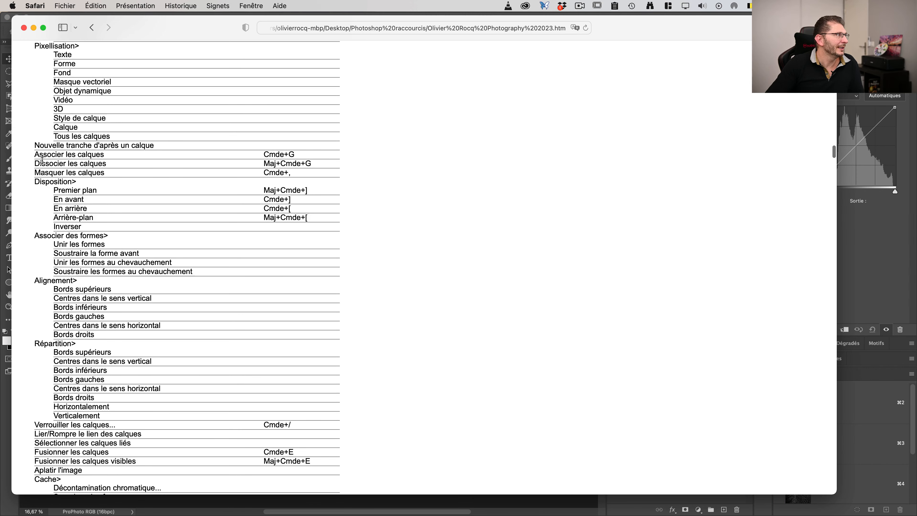
{"action": "mouse_move", "coordinate": [35, 157]}
{"action": "left_mouse_down"}
{"action": "mouse_move", "coordinate": [126, 164]}
{"action": "mouse_move", "coordinate": [301, 201]}
{"action": "mouse_move", "coordinate": [332, 223]}
{"action": "mouse_move", "coordinate": [320, 220]}
{"action": "left_mouse_up"}
{"action": "right_click", "coordinate": [274, 201]}
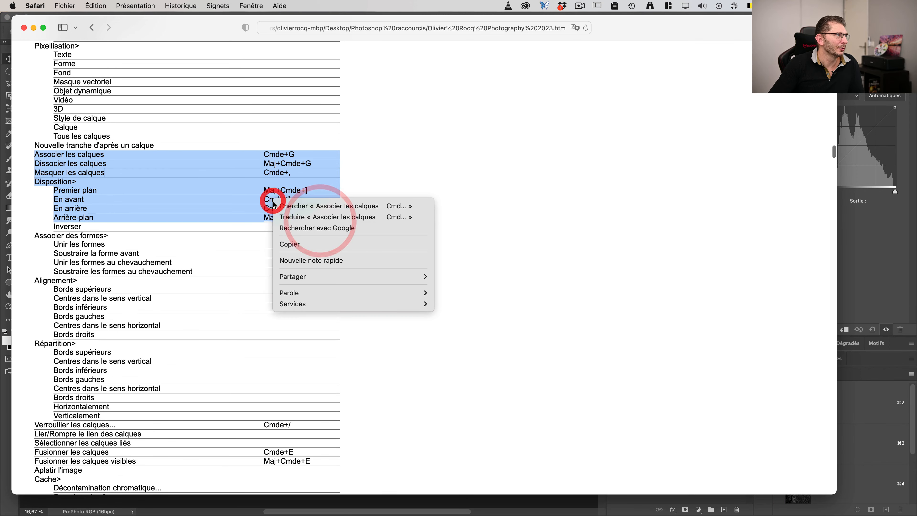
{"action": "left_click", "coordinate": [305, 242]}
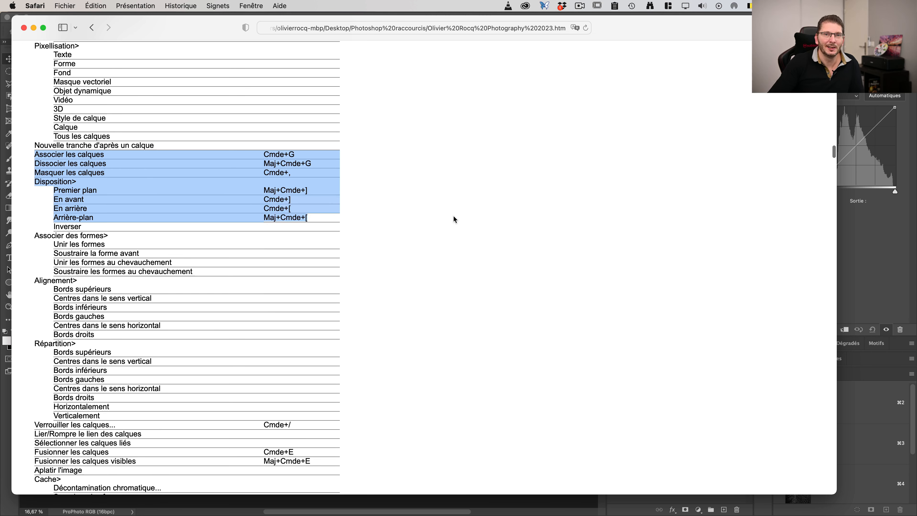